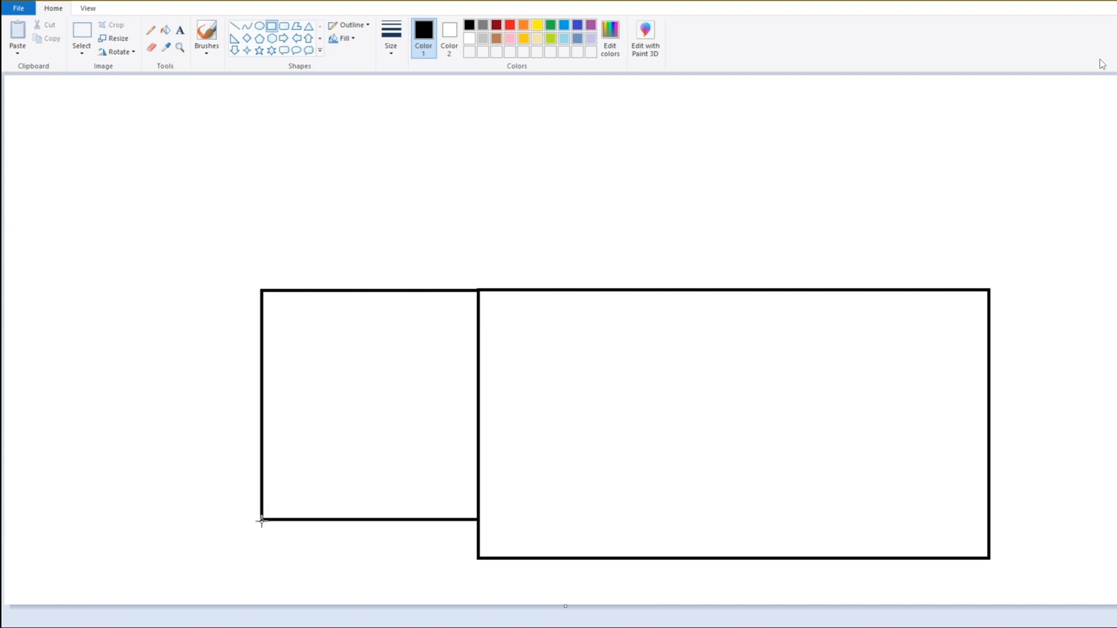
Draw a triangular roof above the narrow rectangle, widen it past both walls and raise it slightly above the rectangle.
click(412, 288)
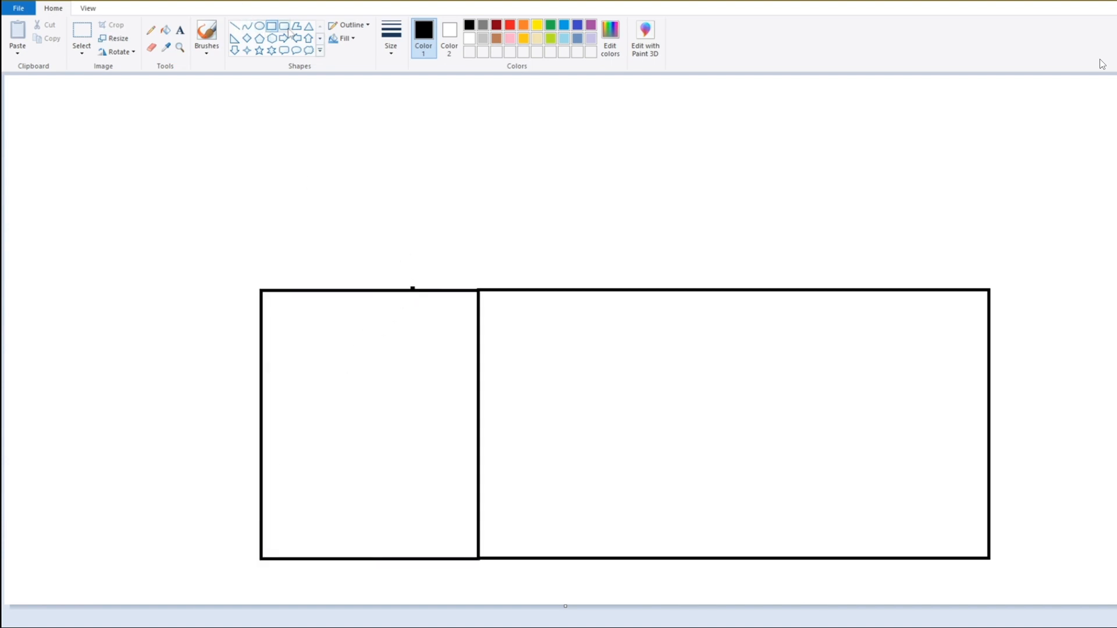
click(309, 25)
drag(261, 287, 524, 130)
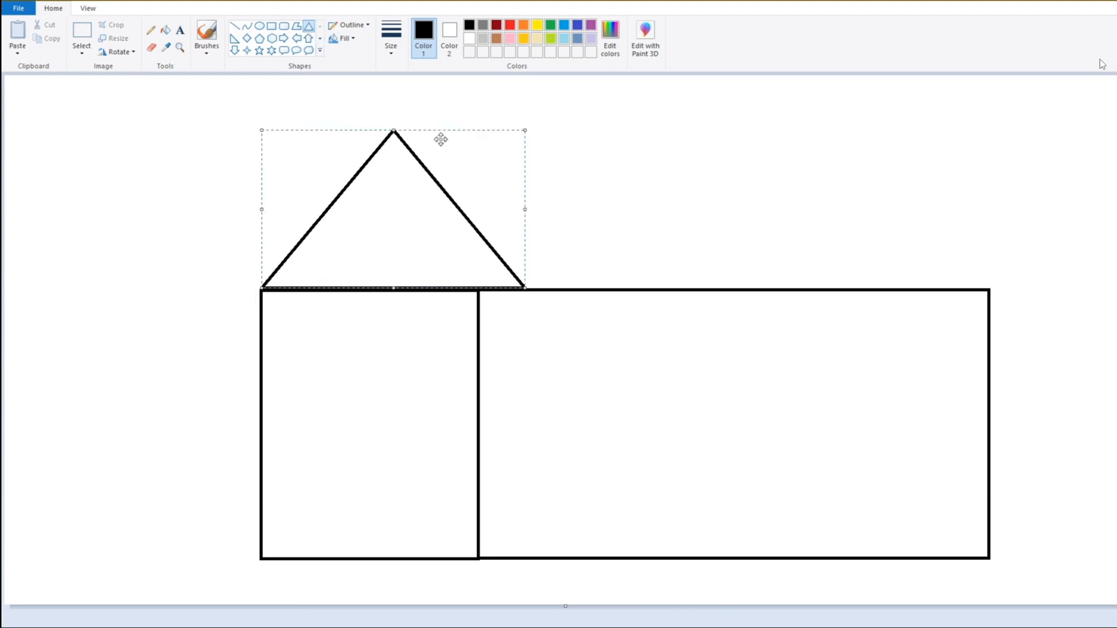
drag(252, 290, 236, 290)
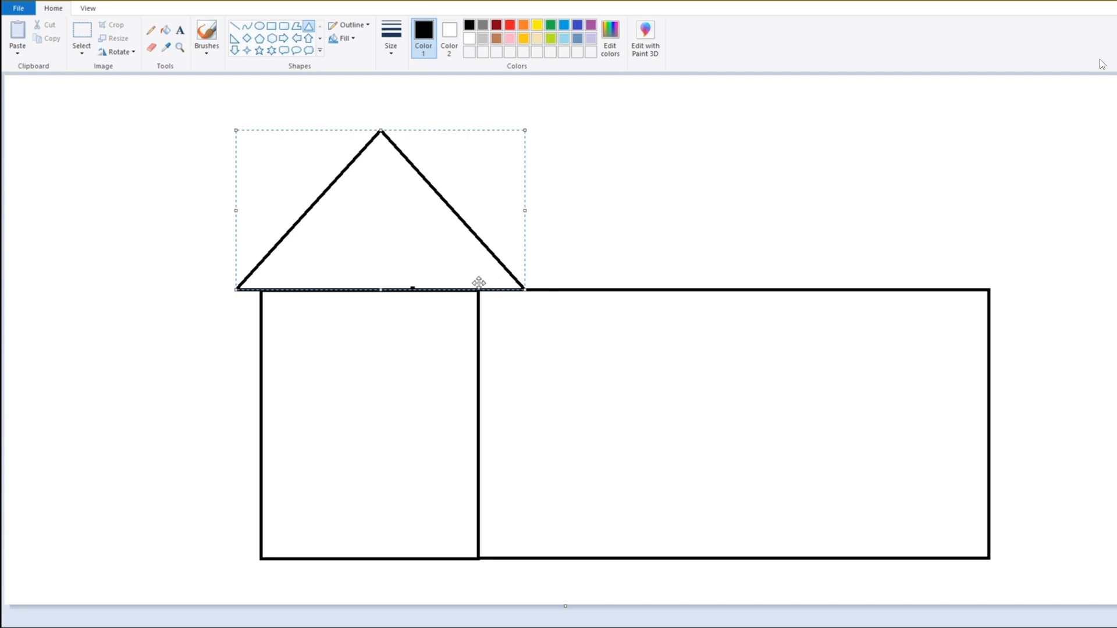
drag(500, 256, 499, 233)
click(236, 244)
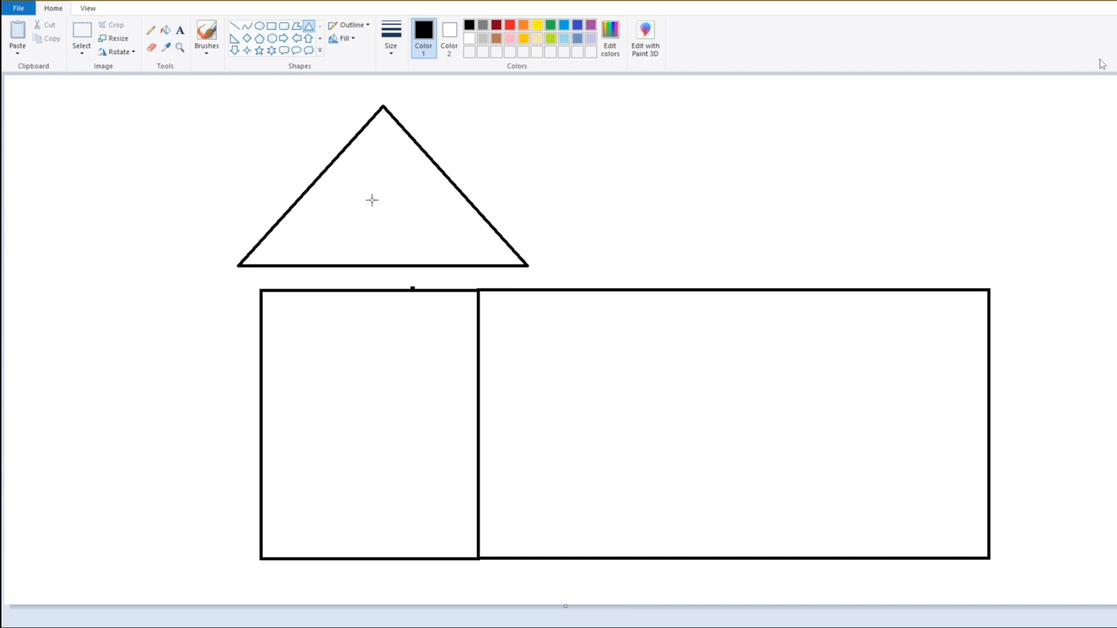
Connect both upper corners of the narrow rectangle to the roof base with short vertical lines.
click(234, 26)
drag(261, 284, 262, 262)
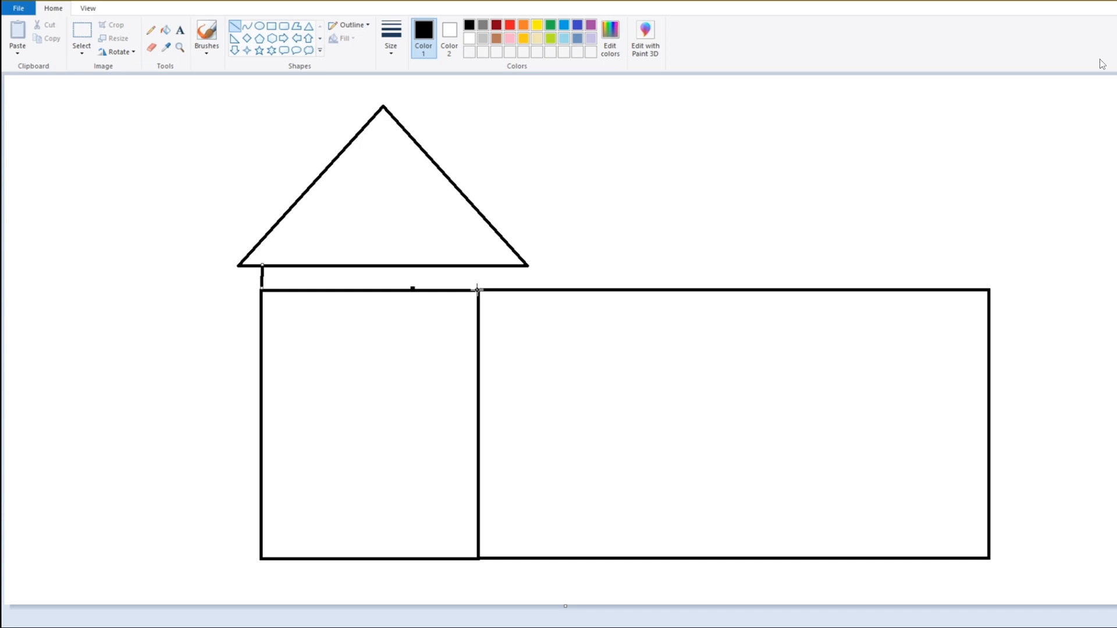
mouse_move(477, 289)
mouse_down()
mouse_move(478, 254)
mouse_move(442, 256)
mouse_move(477, 247)
mouse_move(478, 259)
mouse_up()
click(562, 260)
Draw a rectangular window high on the far end of the wide wall, with a smaller rectangle inside as its frame.
click(271, 26)
drag(760, 380, 927, 468)
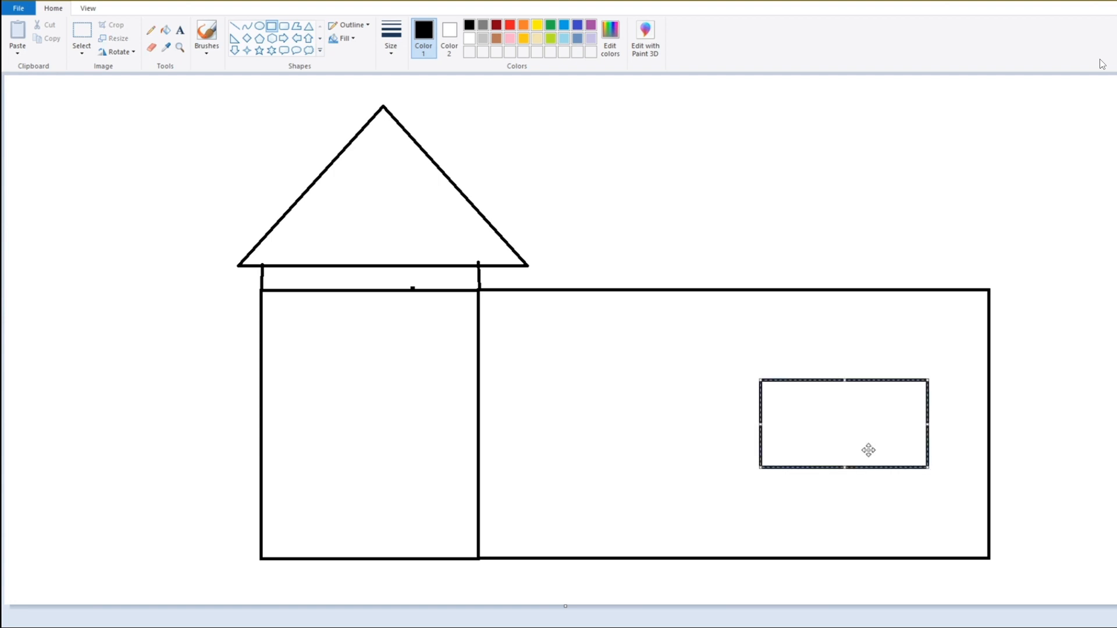
drag(829, 381, 842, 347)
click(827, 269)
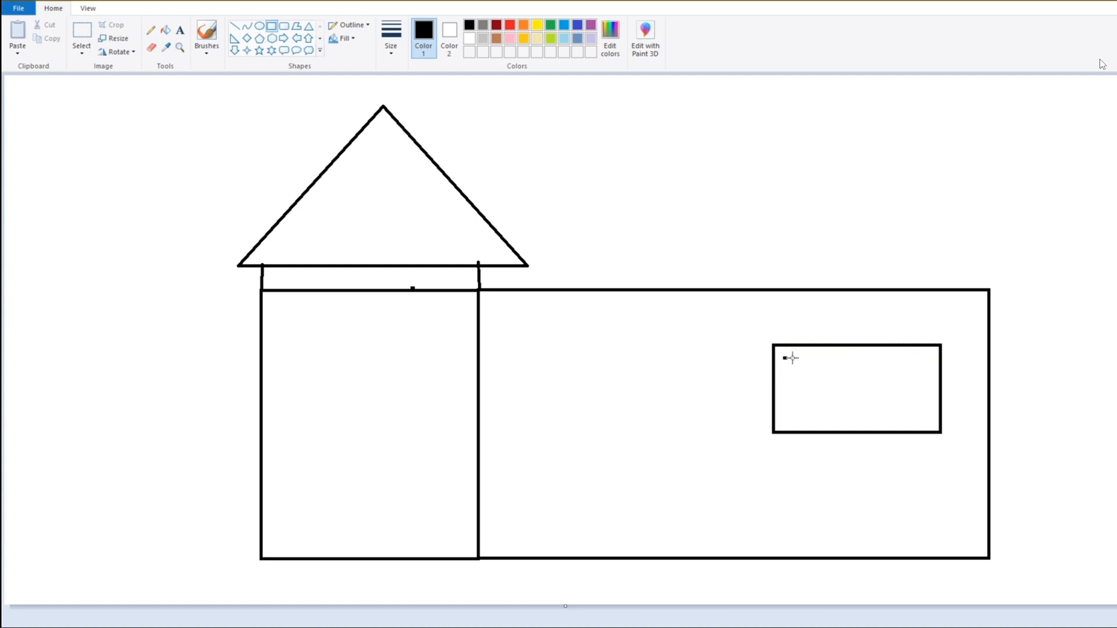
drag(791, 358, 931, 422)
click(832, 234)
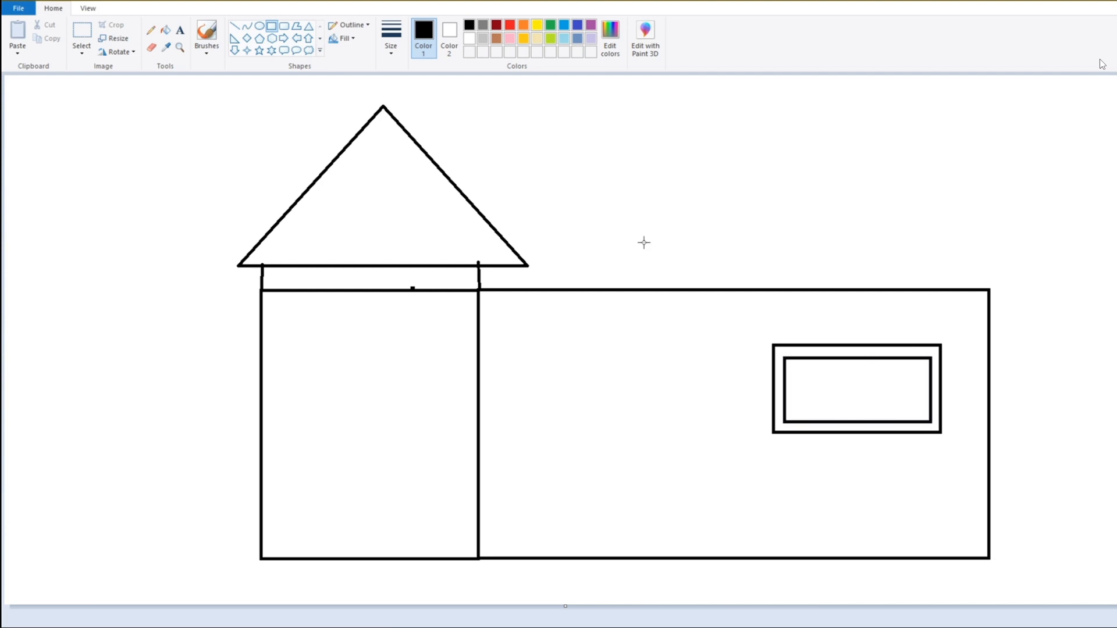
Divide the framed window into two panes with a vertical line through its middle.
click(234, 26)
drag(856, 361, 855, 423)
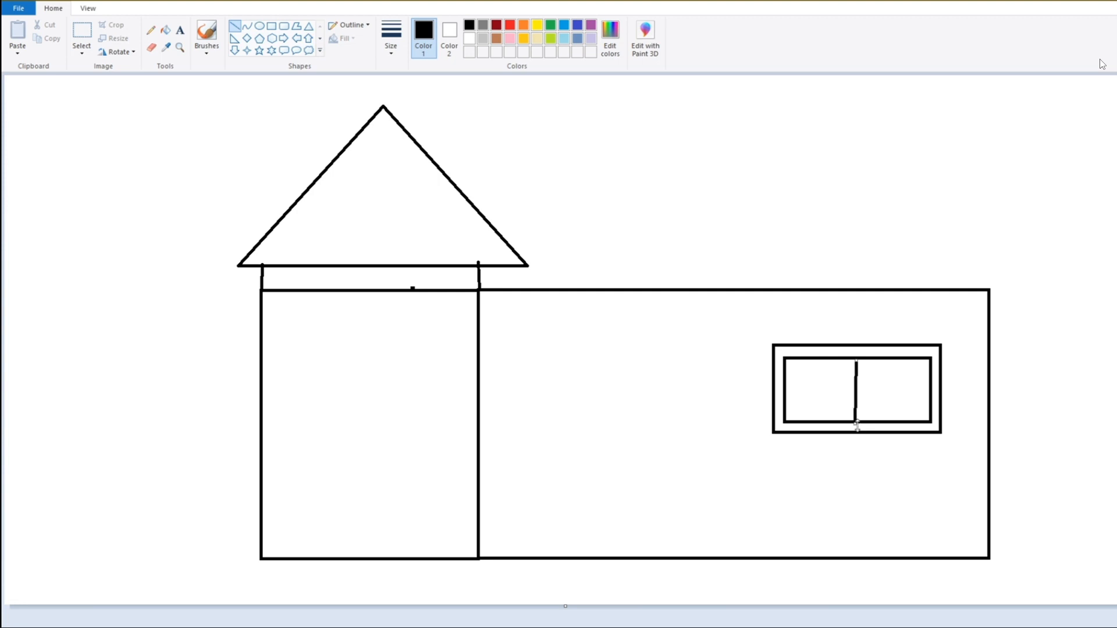
click(860, 251)
Draw a thin doorstep rectangle along the base of the wide wall, near the tower.
mouse_move(553, 557)
mouse_down()
mouse_move(563, 539)
mouse_move(554, 556)
mouse_up()
click(271, 26)
drag(544, 549, 666, 543)
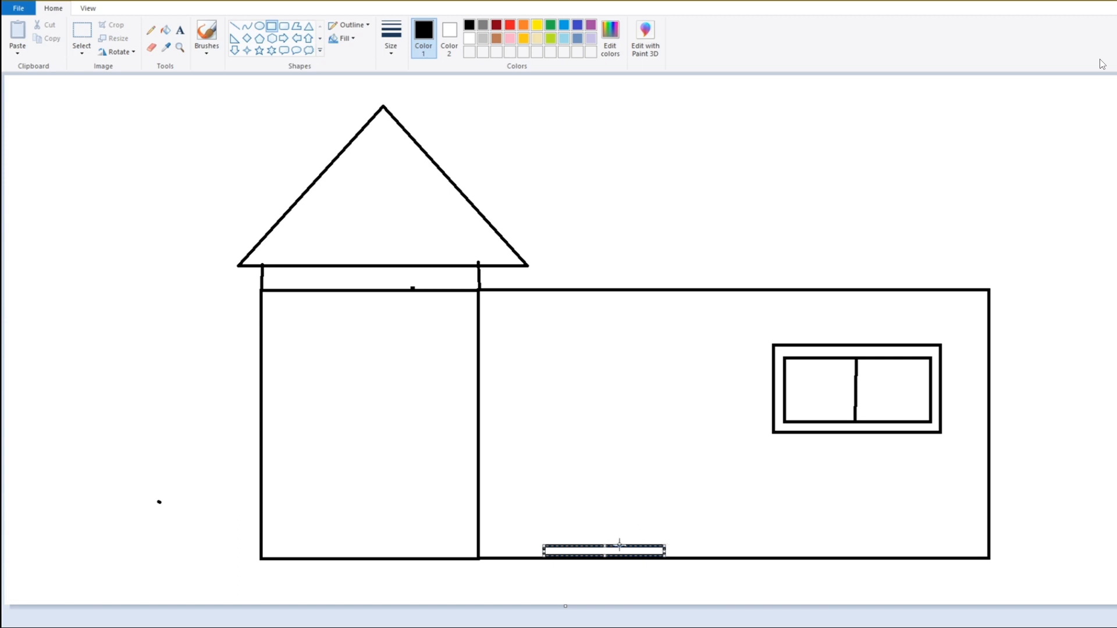
click(41, 413)
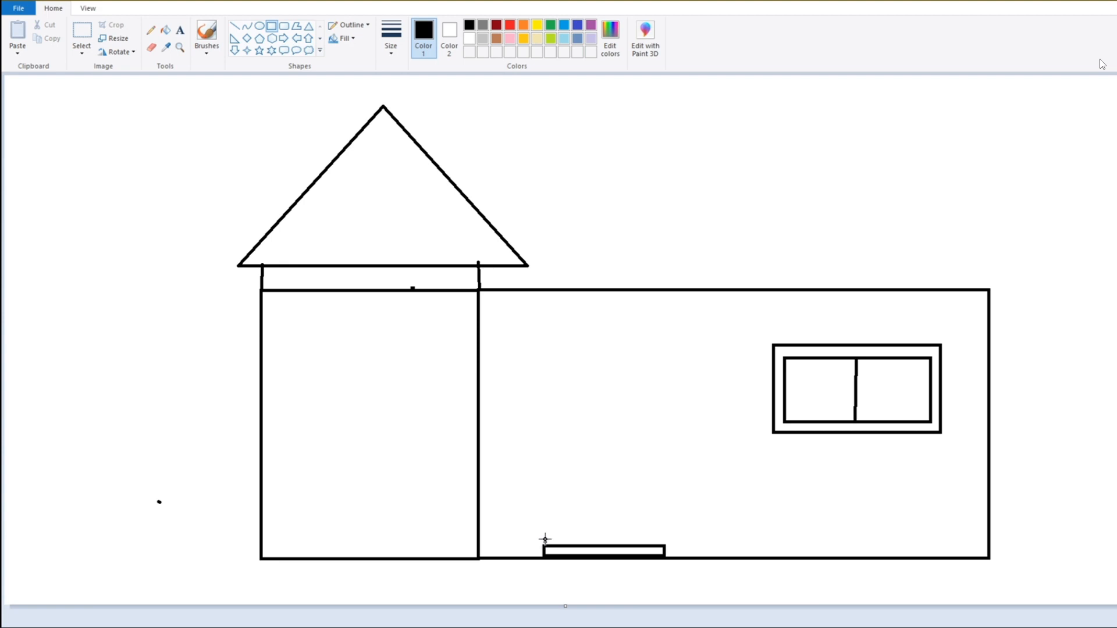
Draw an upright door rectangle on top of the doorstep and align its lower corner with the doorstep.
drag(544, 547, 656, 402)
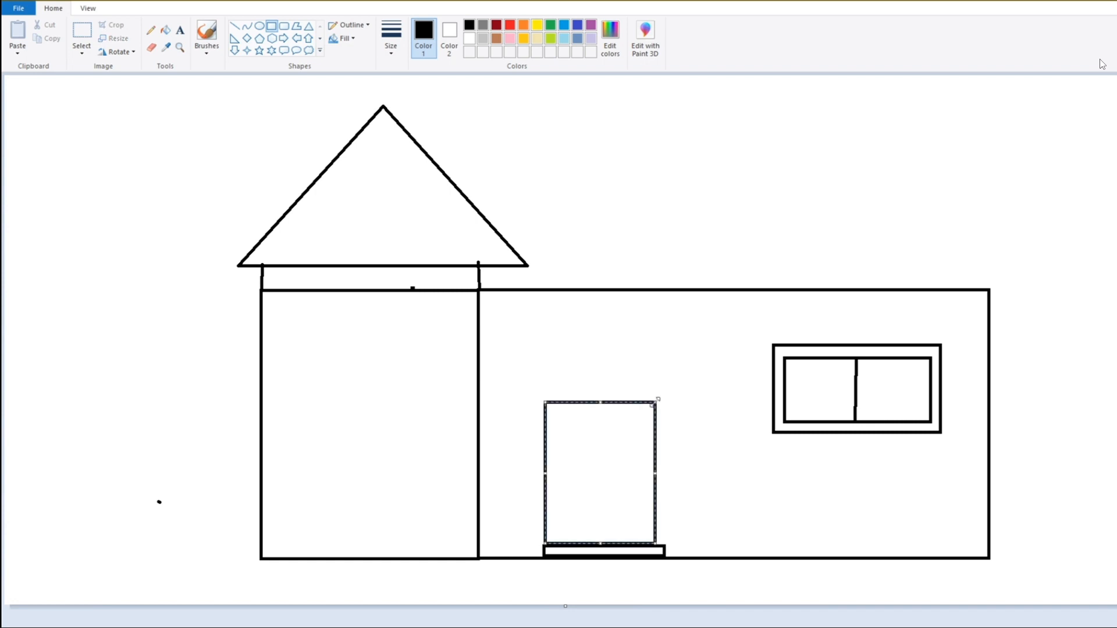
drag(542, 547, 543, 548)
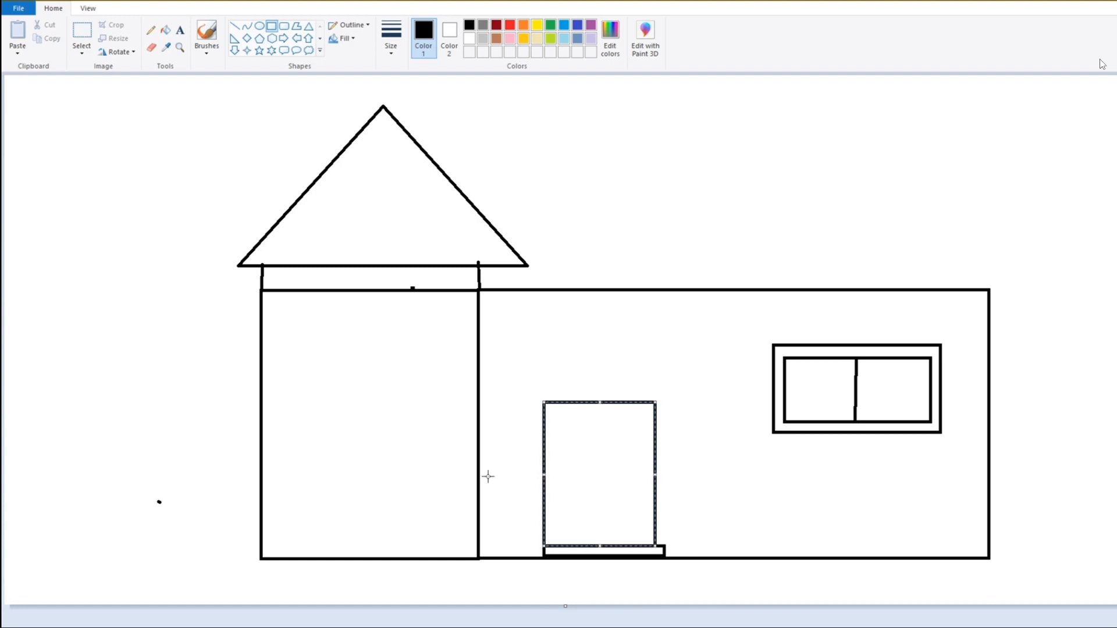
click(485, 303)
Erase the doorstep's overhanging end and close it with a short vertical line flush with the door edge.
click(152, 49)
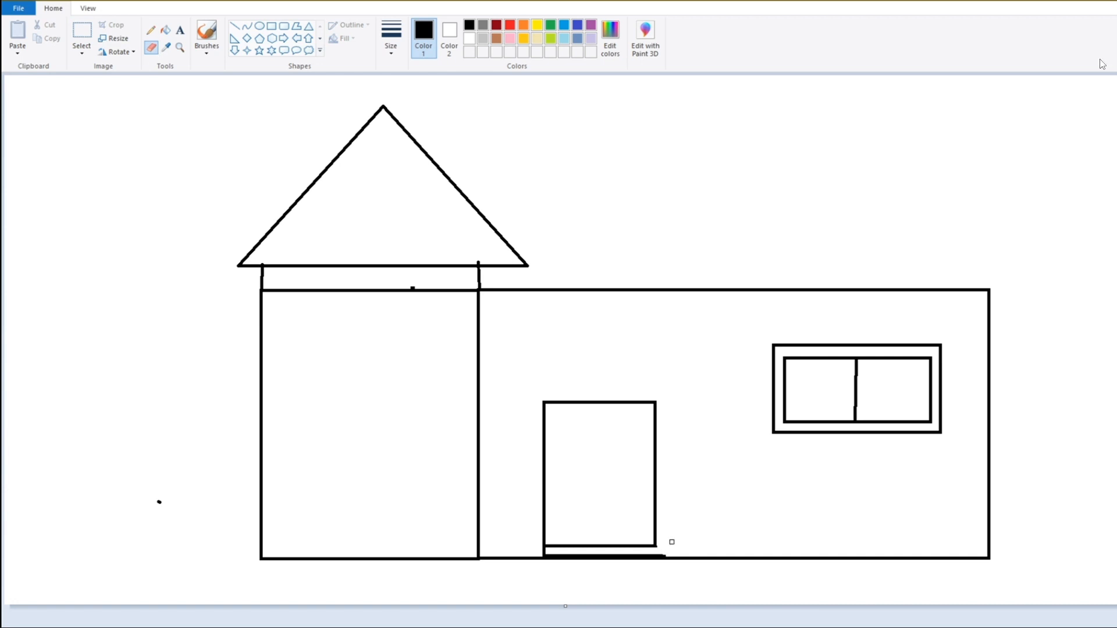
click(235, 26)
drag(656, 547, 656, 556)
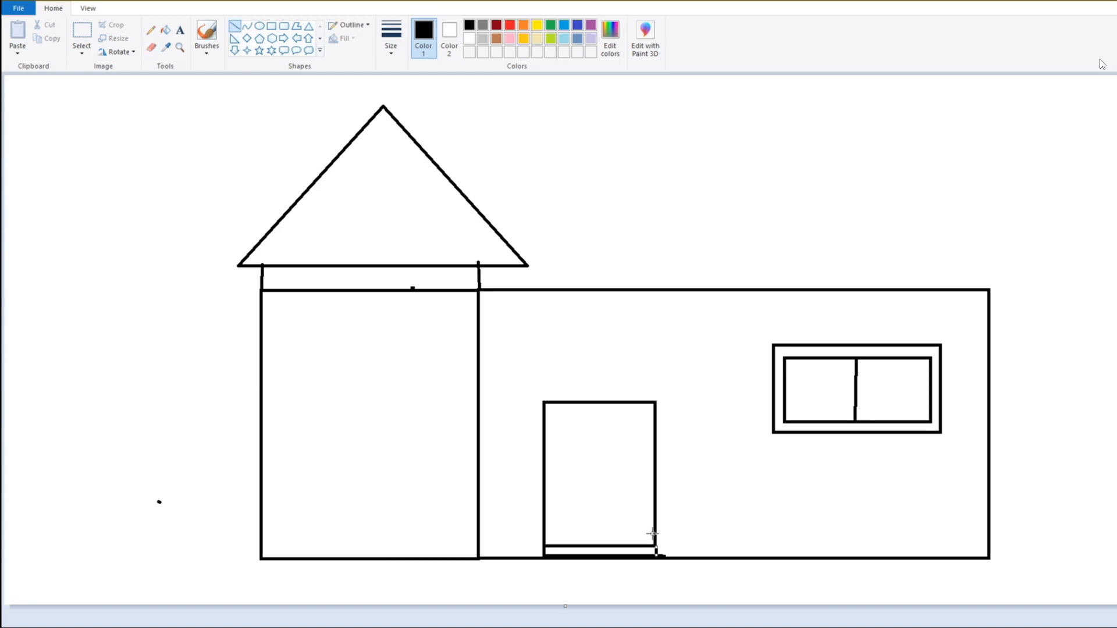
click(579, 574)
Draw a small circular doorknob near the tower-side edge of the door.
click(259, 25)
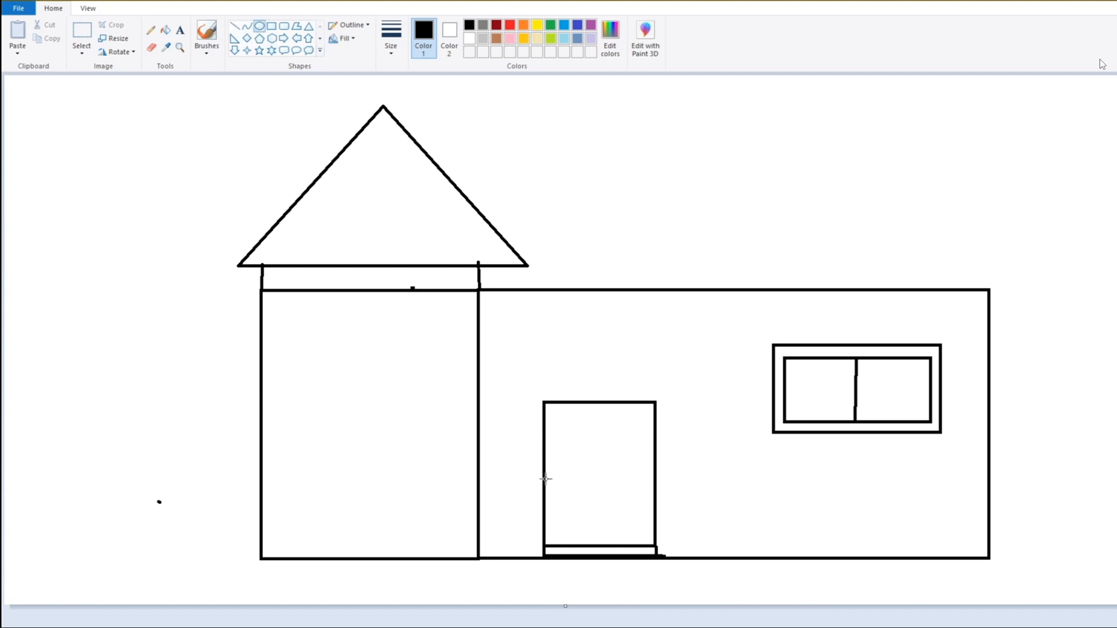
mouse_move(556, 478)
mouse_down()
mouse_move(567, 489)
mouse_move(549, 467)
mouse_move(563, 485)
mouse_move(556, 455)
mouse_move(568, 470)
mouse_move(556, 460)
mouse_move(539, 470)
mouse_move(557, 464)
mouse_up()
click(213, 477)
click(308, 25)
mouse_move(381, 142)
mouse_down()
mouse_move(376, 180)
mouse_move(347, 178)
mouse_move(364, 180)
mouse_move(372, 144)
mouse_move(381, 152)
mouse_move(374, 136)
mouse_up()
click(152, 48)
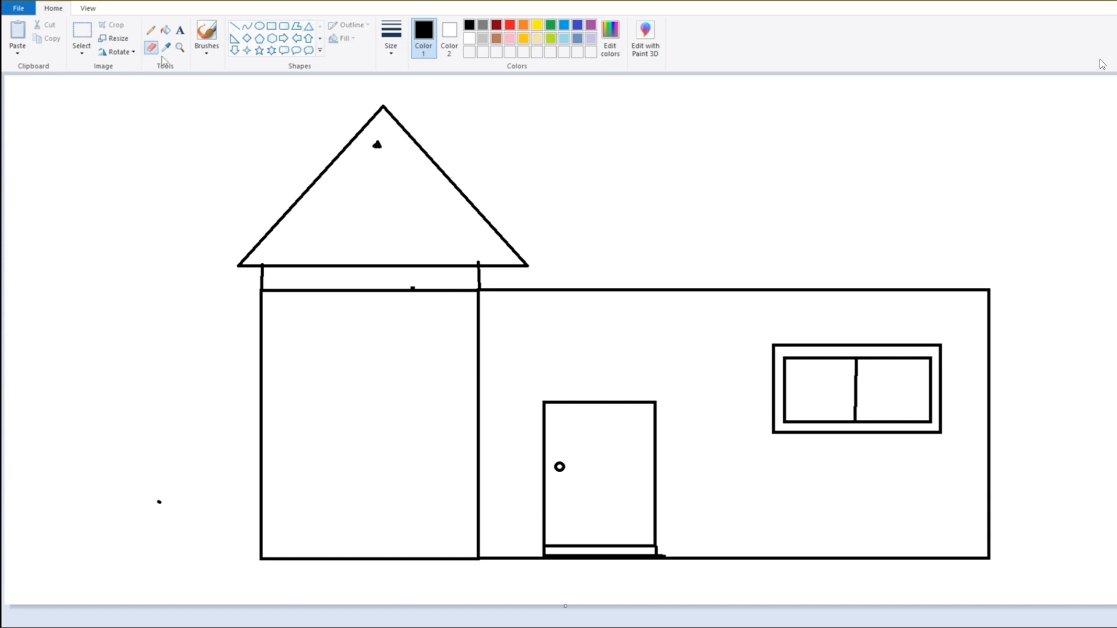
key(ctrl+z)
key(ctrl+z)
Draw a smaller triangle inside the roof triangle, then resize and center it to leave an even border.
click(308, 25)
drag(367, 160, 280, 264)
drag(367, 213, 453, 213)
drag(454, 264, 504, 256)
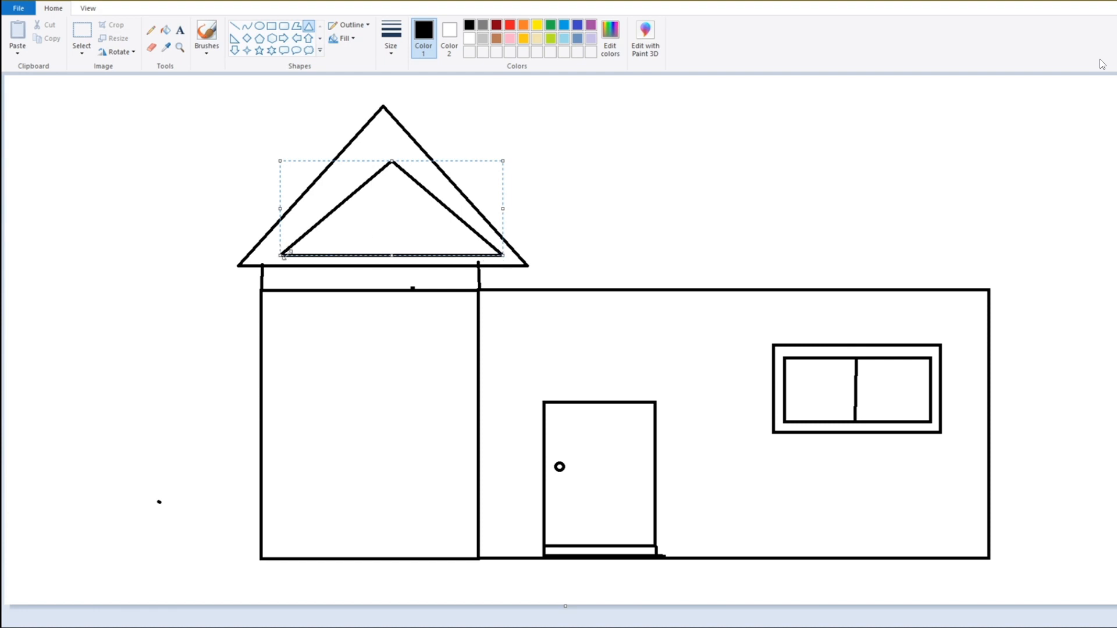
mouse_move(391, 161)
mouse_down()
mouse_move(372, 156)
mouse_move(387, 148)
mouse_up()
drag(396, 190, 388, 174)
drag(357, 238, 356, 249)
click(102, 211)
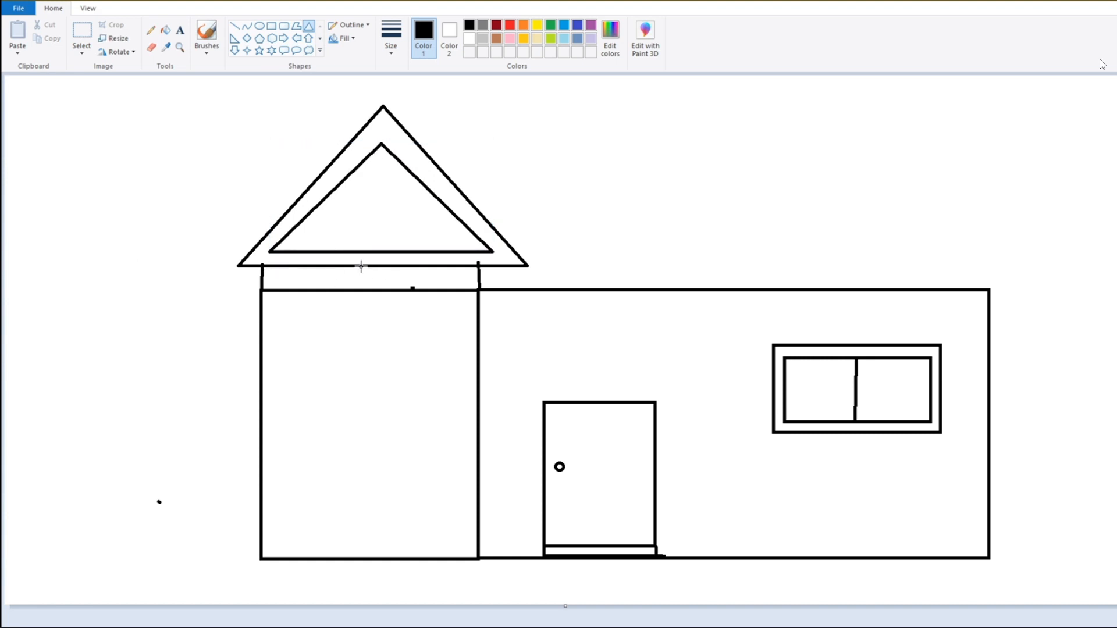
Extend both sloping sides of the inner triangle down past the roof base with straight lines.
click(235, 27)
mouse_move(264, 257)
mouse_down()
mouse_move(246, 266)
mouse_move(263, 273)
mouse_move(251, 269)
mouse_up()
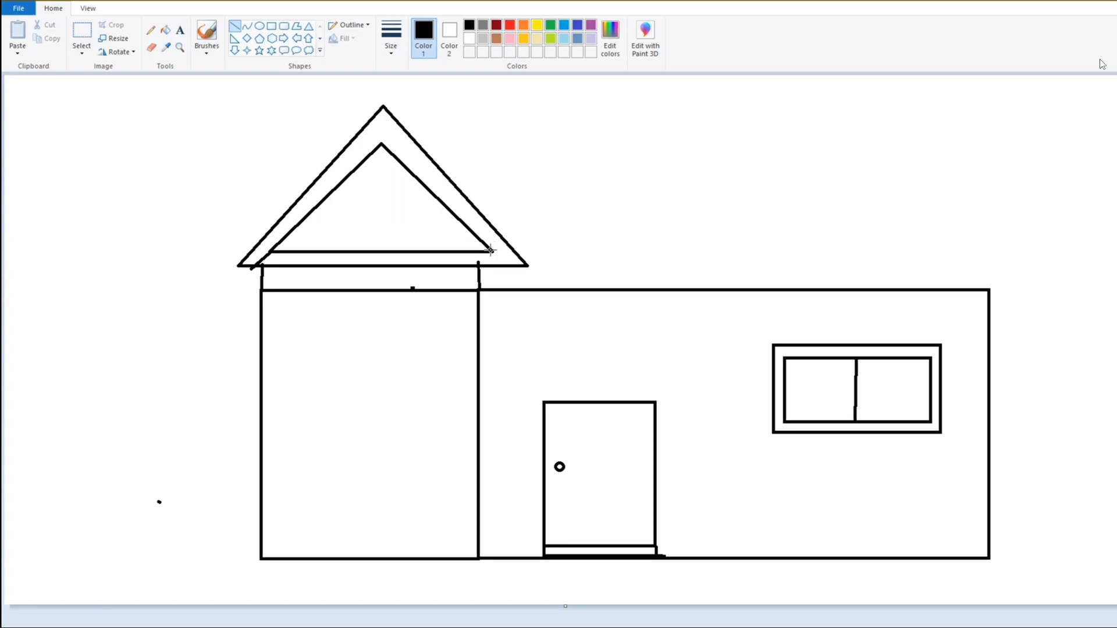
drag(492, 251, 511, 270)
Erase the horizontal lines between the tower walls so the gable and tower form one open area.
click(150, 49)
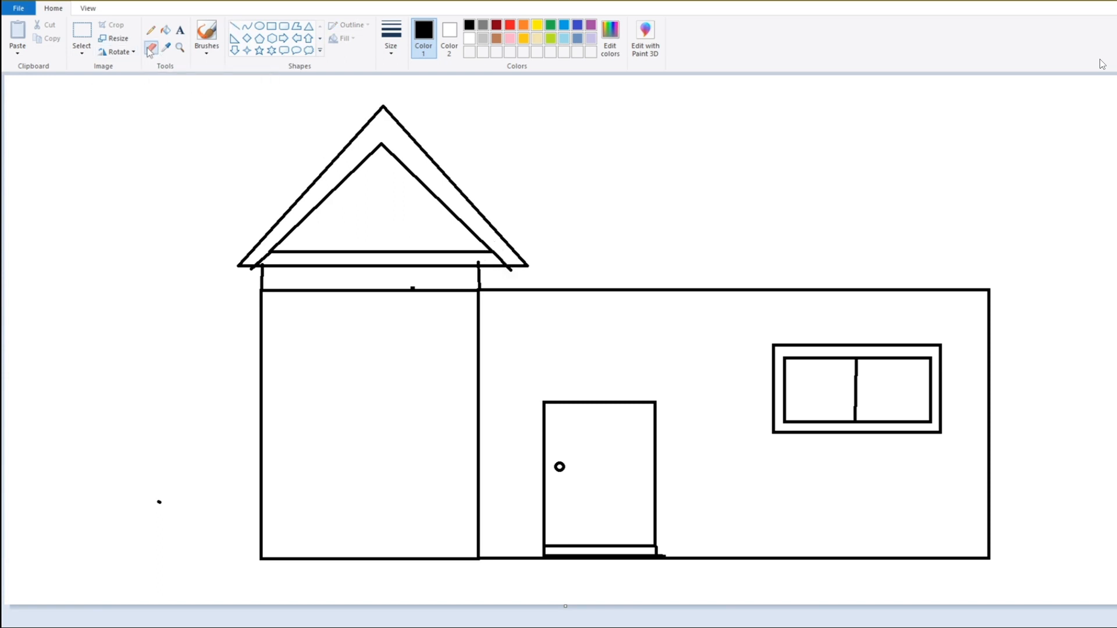
mouse_move(295, 254)
mouse_down()
mouse_move(421, 236)
mouse_move(406, 236)
mouse_move(370, 300)
mouse_move(378, 244)
mouse_move(353, 313)
mouse_move(384, 265)
mouse_move(331, 240)
mouse_move(353, 283)
mouse_up()
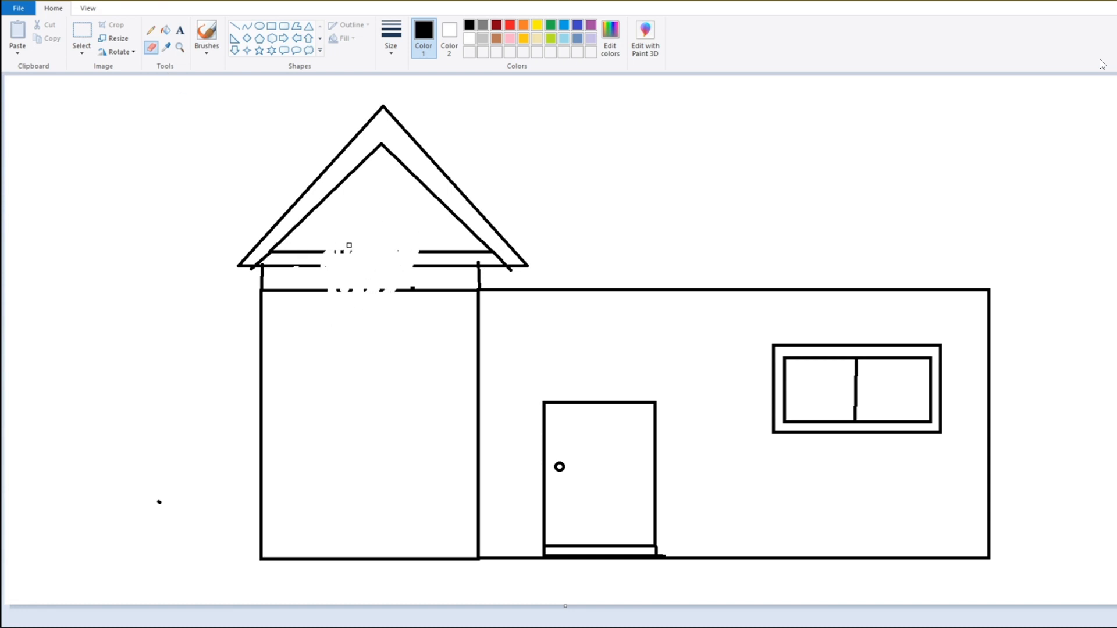
mouse_move(349, 245)
mouse_down()
mouse_move(359, 299)
mouse_move(408, 293)
mouse_move(367, 280)
mouse_move(348, 238)
mouse_move(378, 258)
mouse_move(278, 241)
mouse_move(395, 266)
mouse_move(325, 246)
mouse_move(173, 288)
mouse_move(356, 254)
mouse_move(301, 265)
mouse_move(479, 267)
mouse_move(431, 254)
mouse_up()
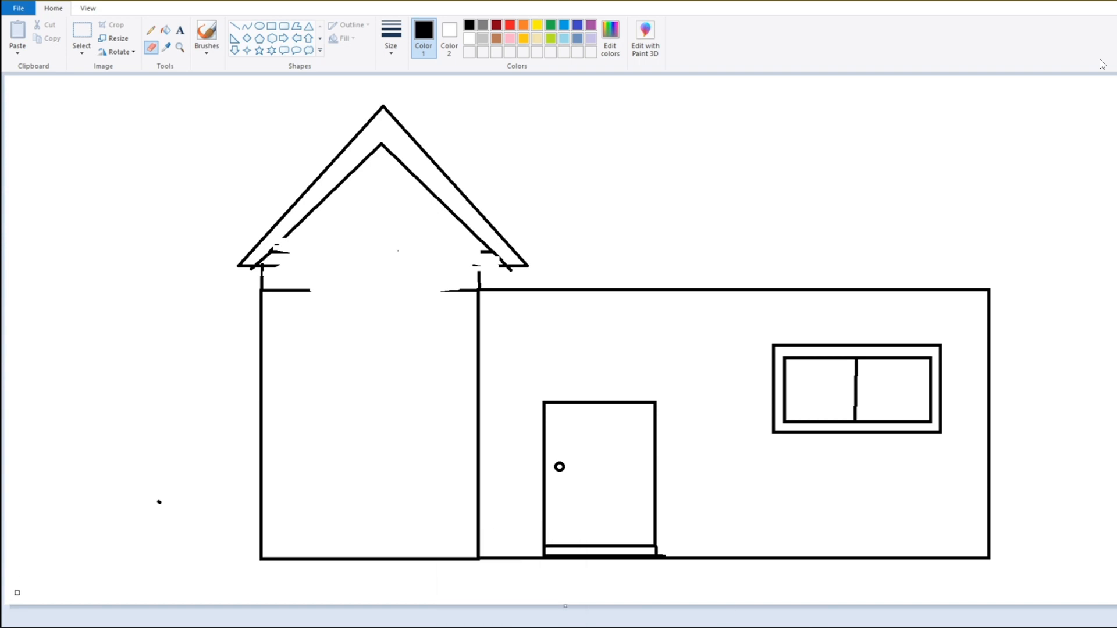
key(super)
key(super)
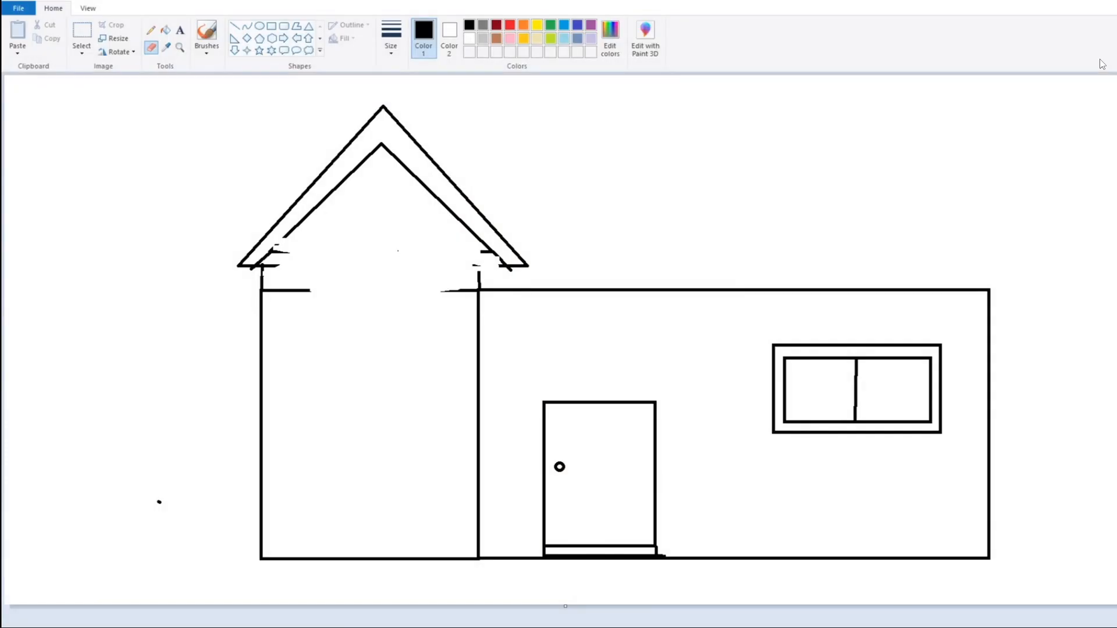
key(super)
key(super)
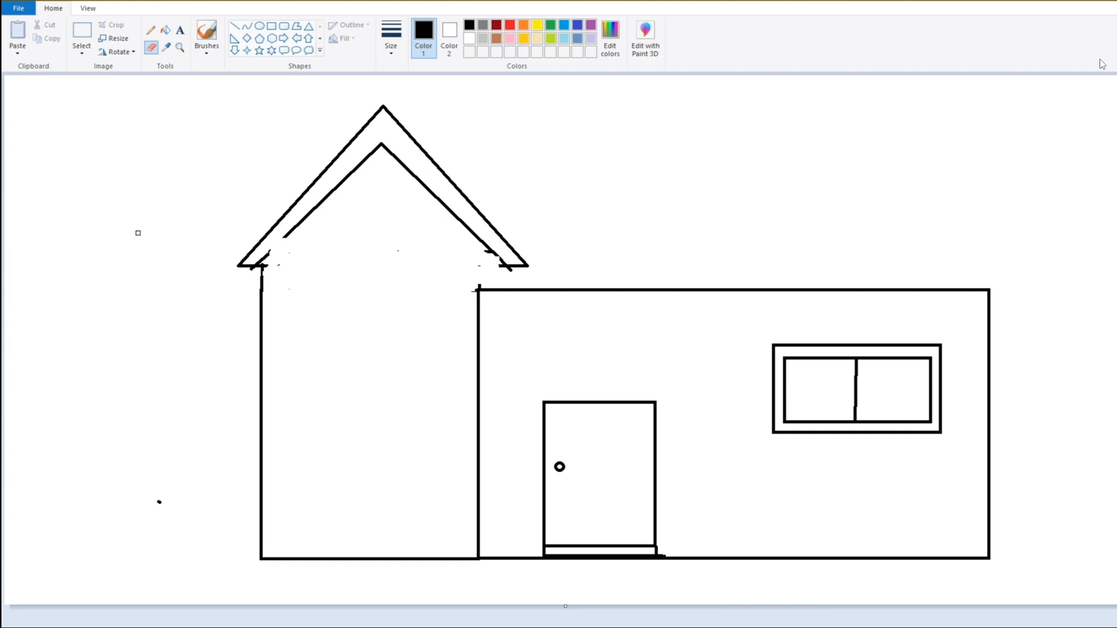
Redraw the erased gaps in the inner roof slopes and extend the tower's door-side wall up to the roof.
click(234, 26)
drag(278, 240, 265, 255)
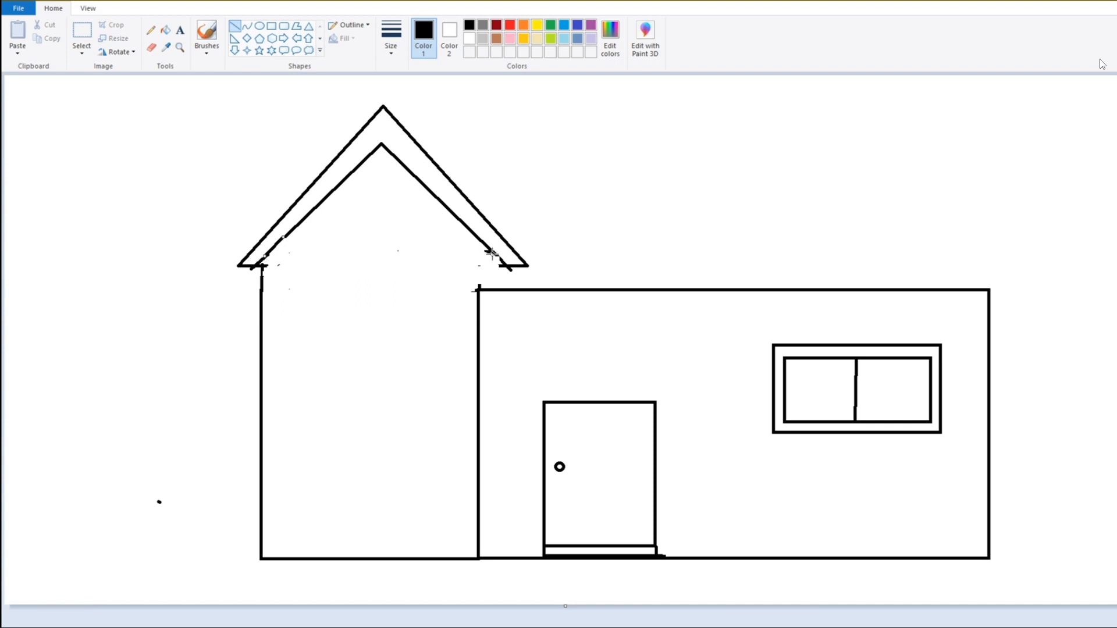
mouse_move(498, 258)
mouse_down()
mouse_move(476, 265)
mouse_move(502, 263)
mouse_up()
drag(481, 277, 477, 236)
Try to draw and position a small rectangular window in the tower's gable.
click(271, 26)
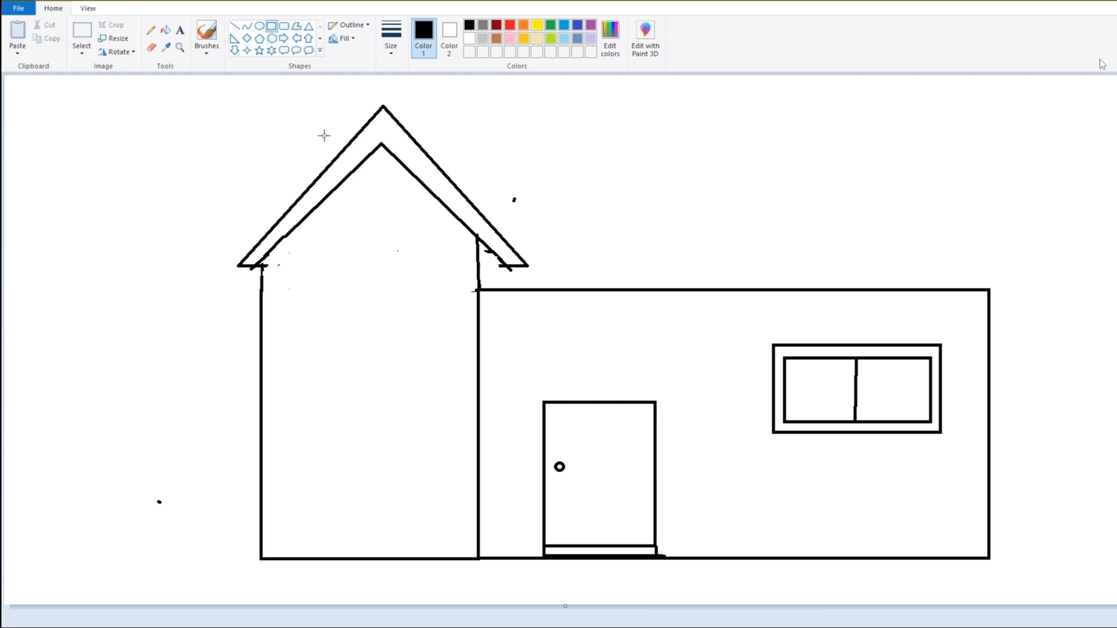
mouse_move(365, 252)
mouse_down()
mouse_move(321, 283)
mouse_move(408, 261)
mouse_move(358, 229)
mouse_up()
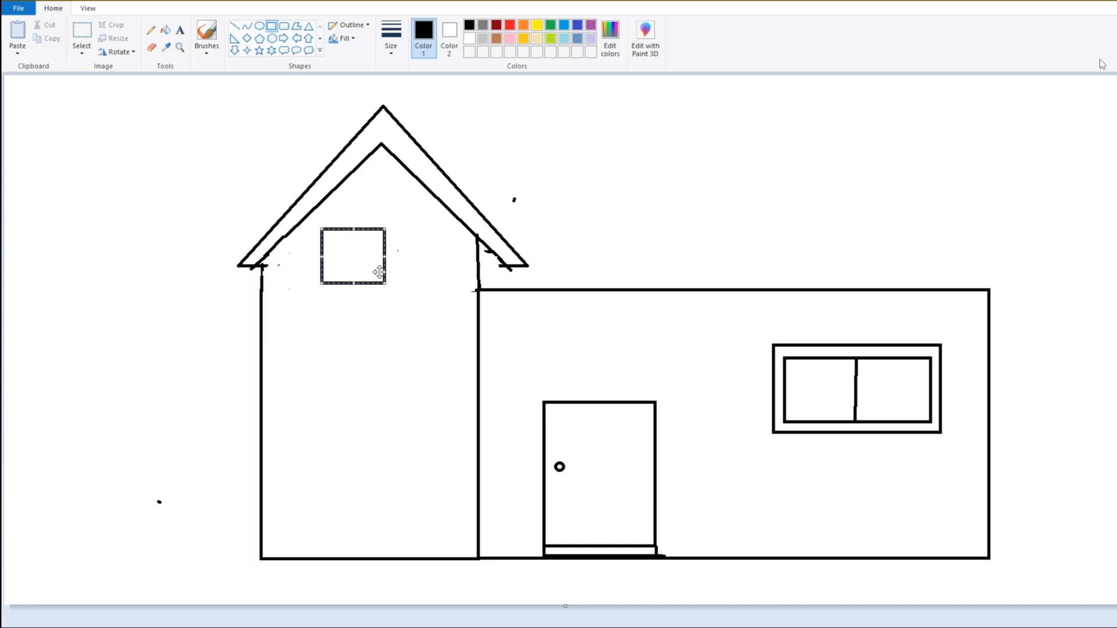
drag(386, 269, 398, 267)
right_click(398, 268)
click(410, 276)
drag(313, 254, 338, 249)
right_click(337, 249)
click(349, 252)
Select the small gable window in parts with rectangular selections and delete it.
click(82, 30)
drag(341, 254, 399, 215)
click(82, 53)
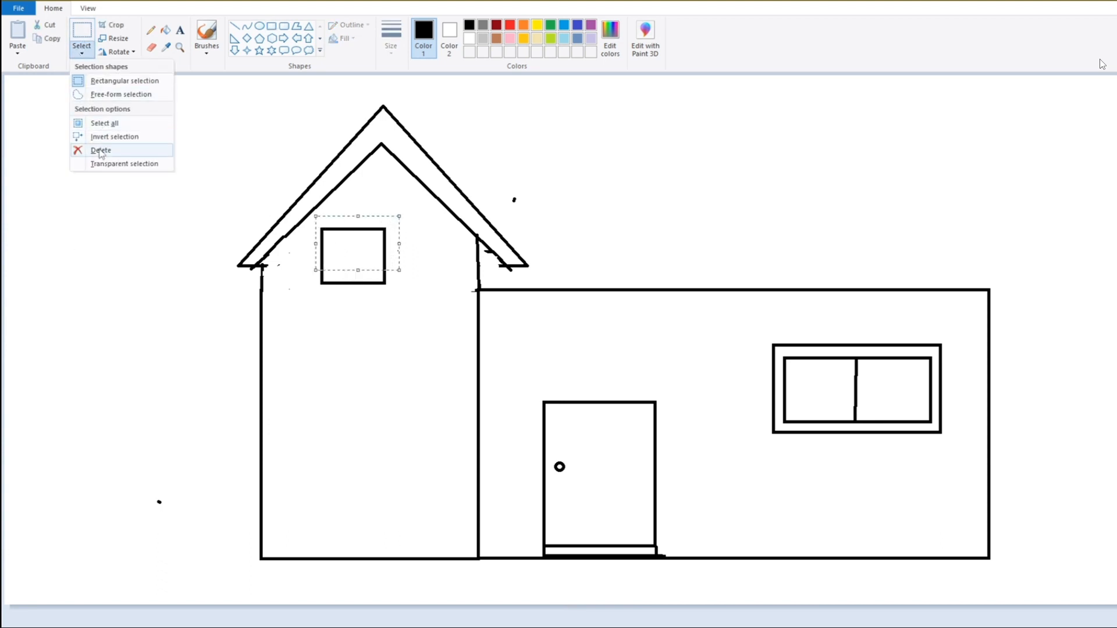
click(102, 150)
click(82, 53)
click(111, 87)
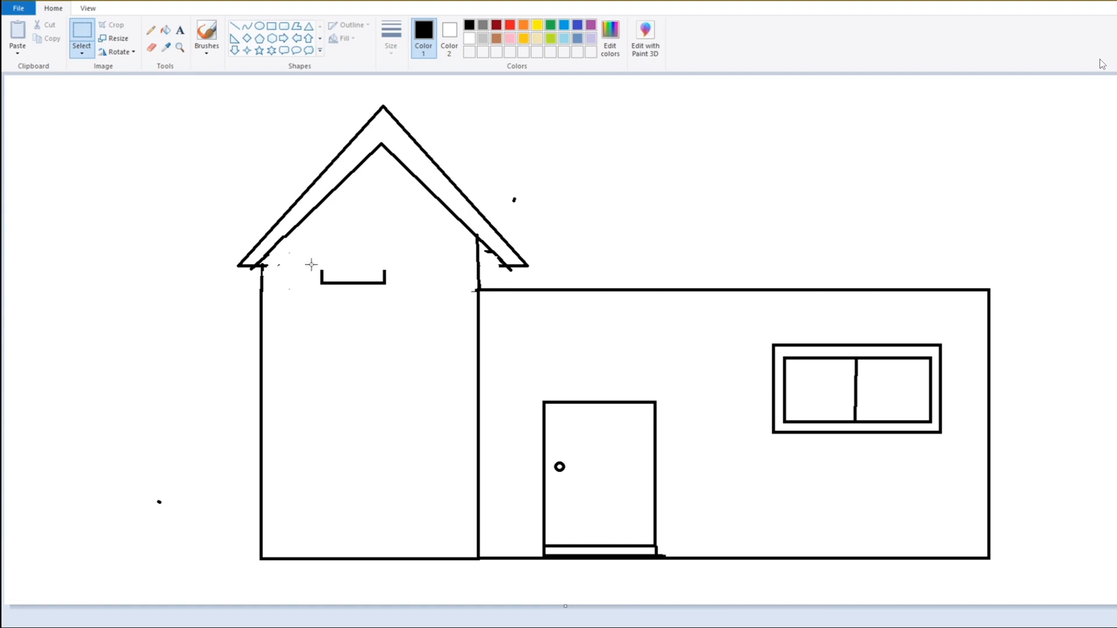
drag(311, 265, 439, 288)
click(81, 54)
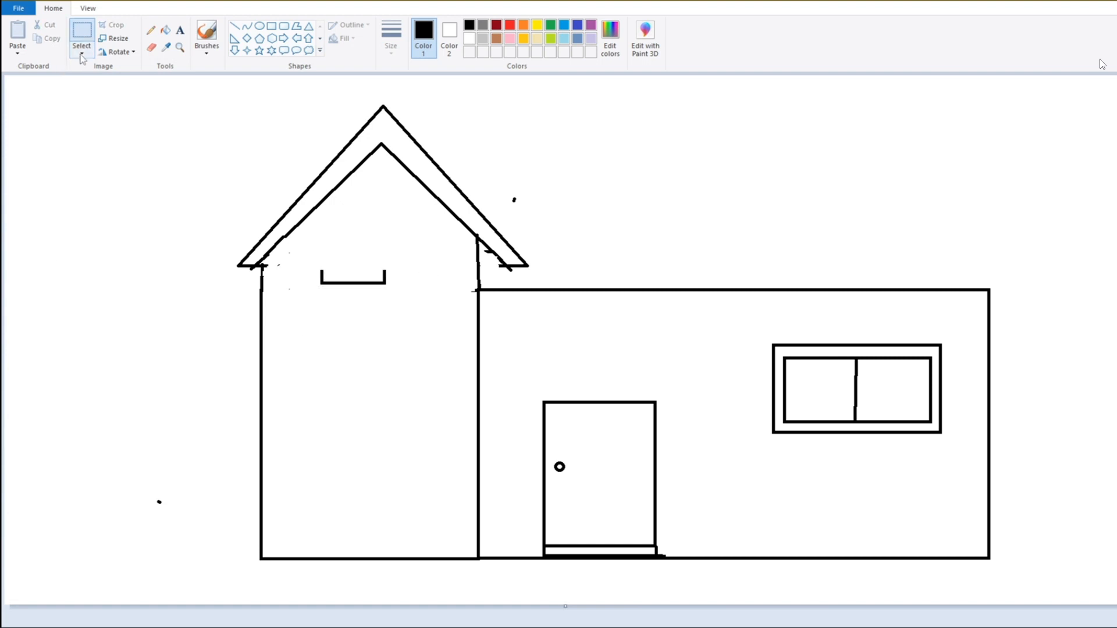
click(63, 142)
drag(306, 269, 398, 293)
click(82, 53)
click(87, 147)
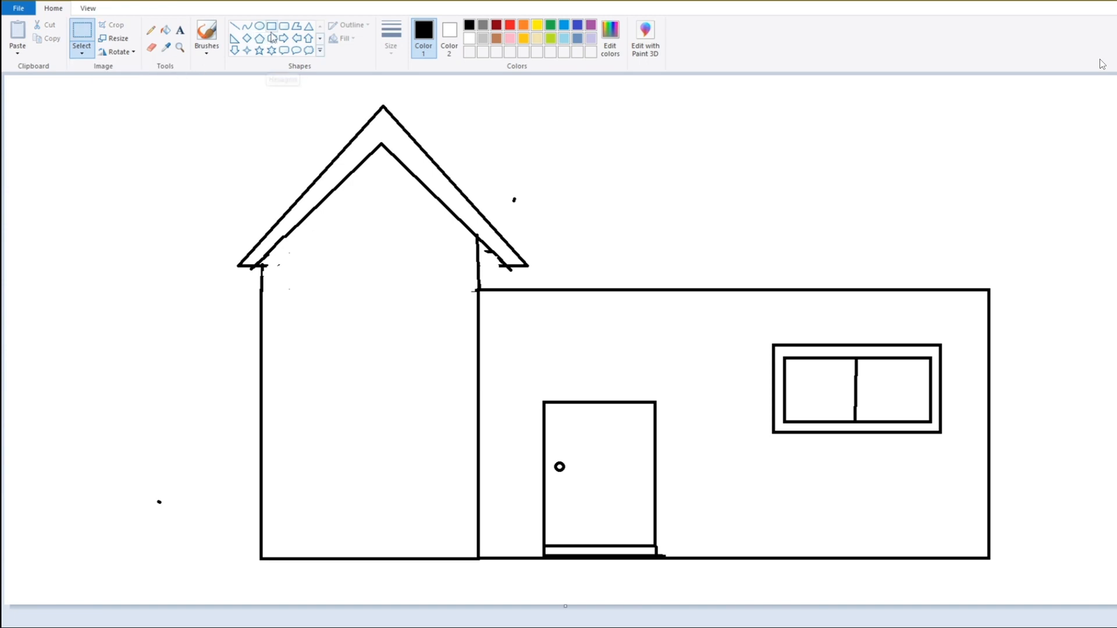
Draw a rectangular window centered in the gable and divide it into four panes with two crossing lines.
click(271, 25)
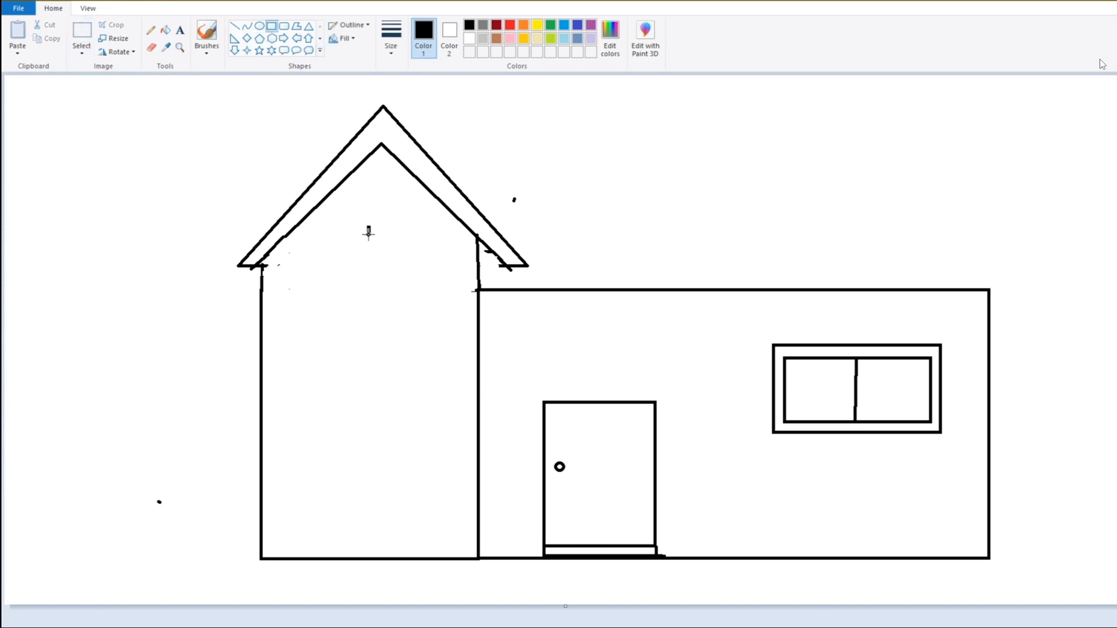
drag(370, 227, 374, 285)
click(163, 268)
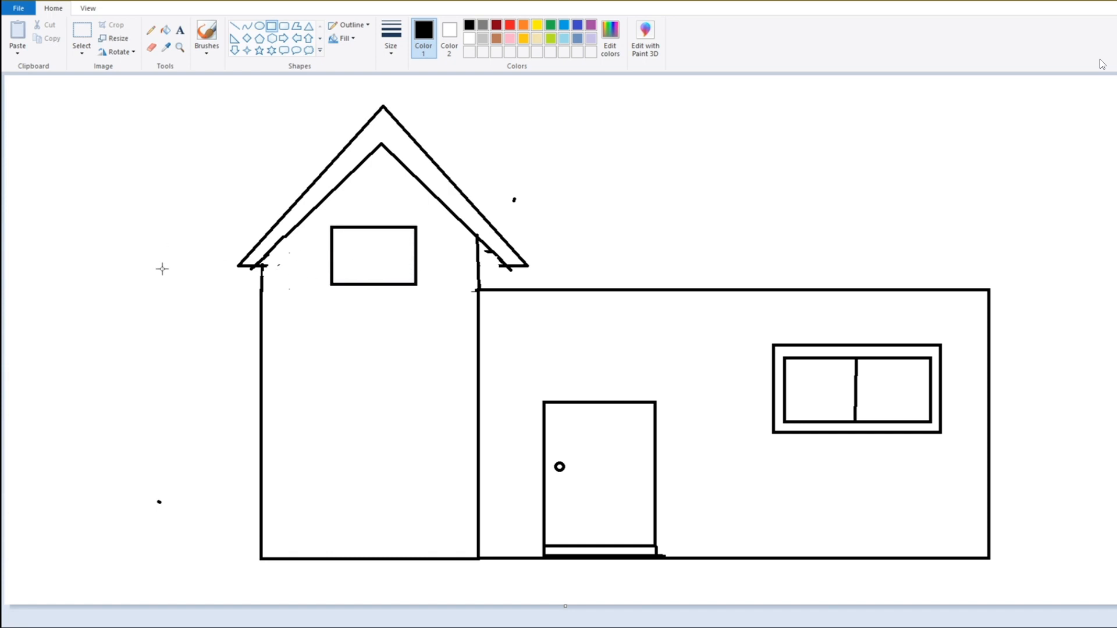
click(235, 25)
mouse_move(370, 227)
mouse_down()
mouse_move(371, 286)
mouse_move(340, 257)
mouse_move(417, 255)
mouse_up()
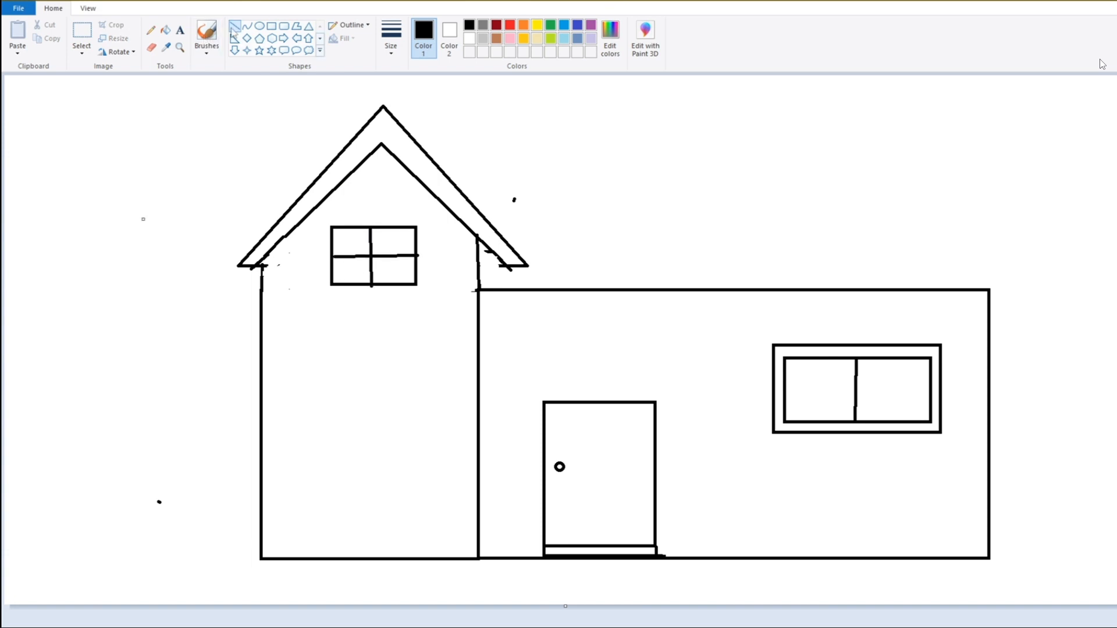
Draw a wide rectangular window frame low on the tower wall with a smaller rectangle inset inside it.
click(271, 26)
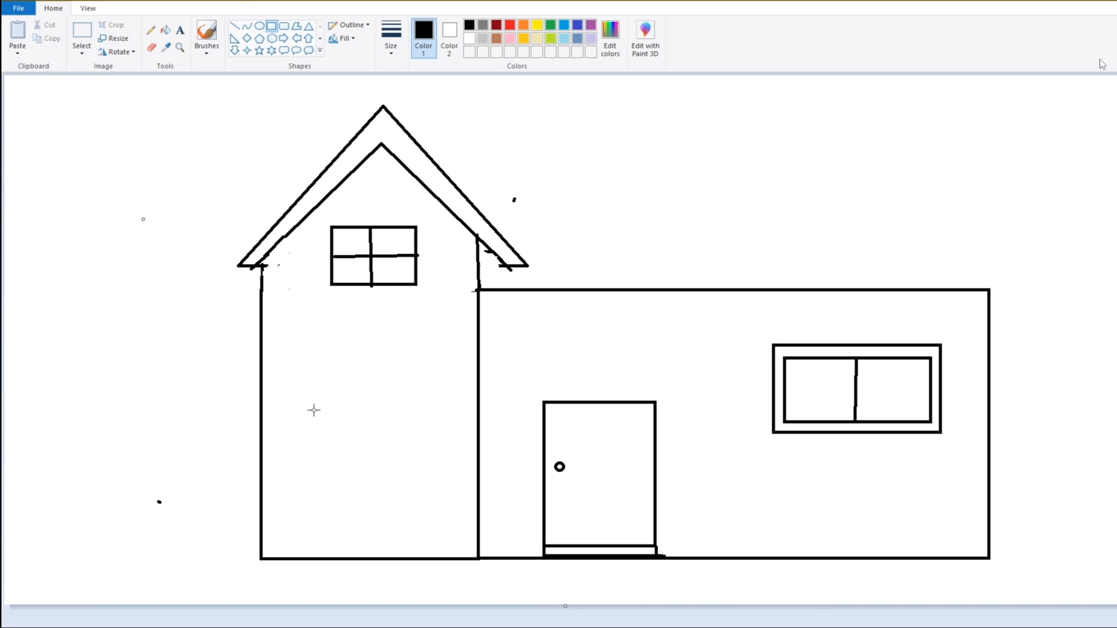
drag(313, 410, 440, 472)
drag(313, 441, 300, 444)
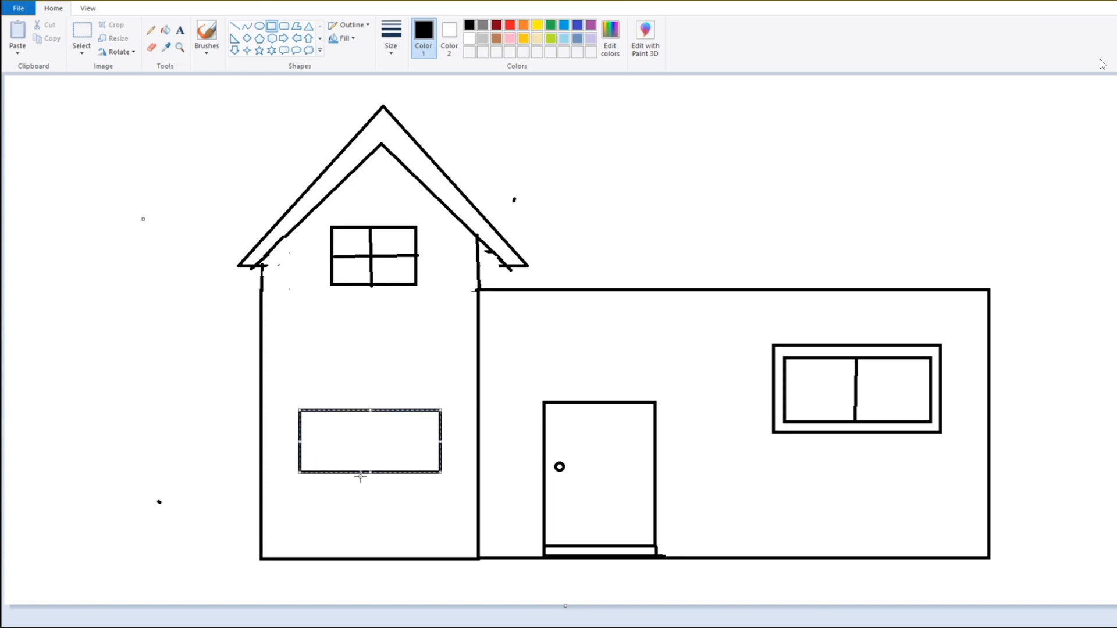
drag(365, 411, 365, 388)
drag(370, 472, 372, 454)
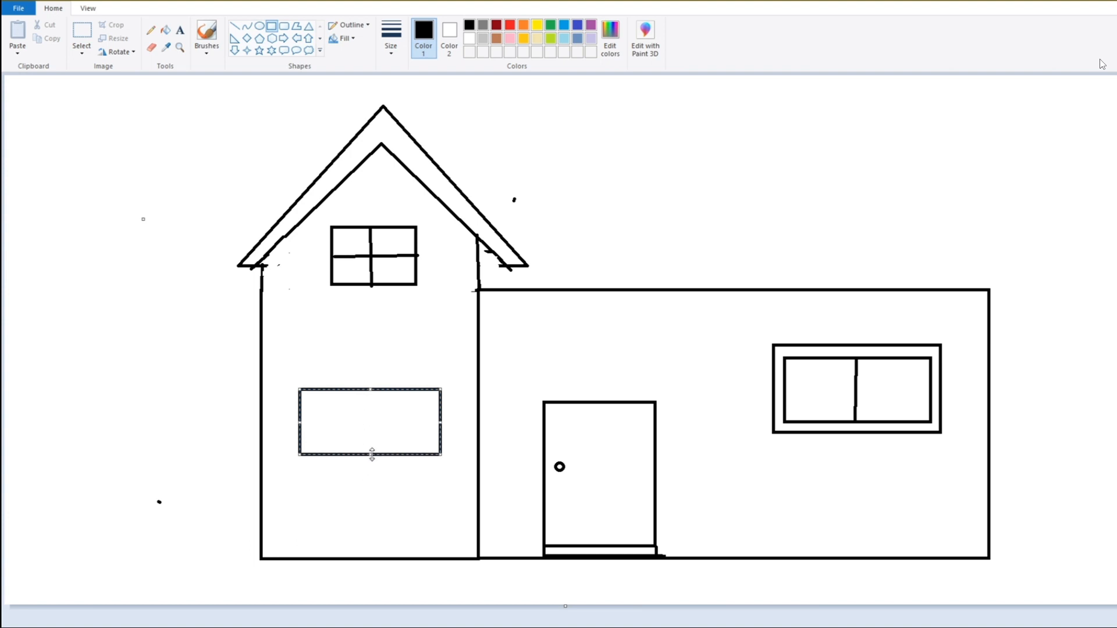
click(185, 453)
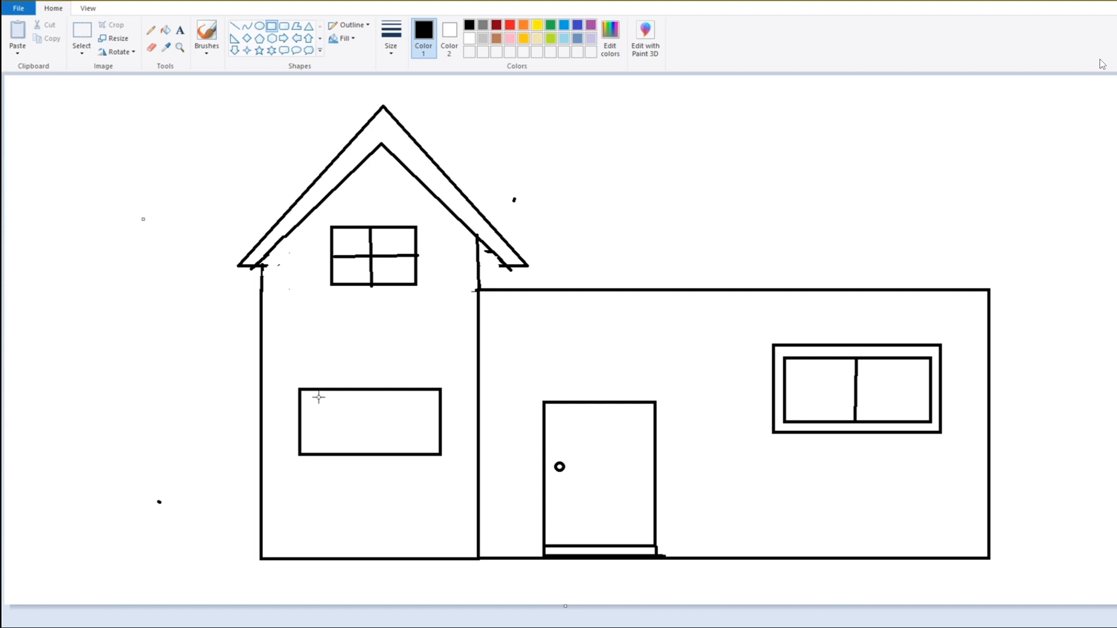
mouse_move(318, 400)
mouse_down()
mouse_move(354, 431)
mouse_move(431, 444)
mouse_up()
click(177, 447)
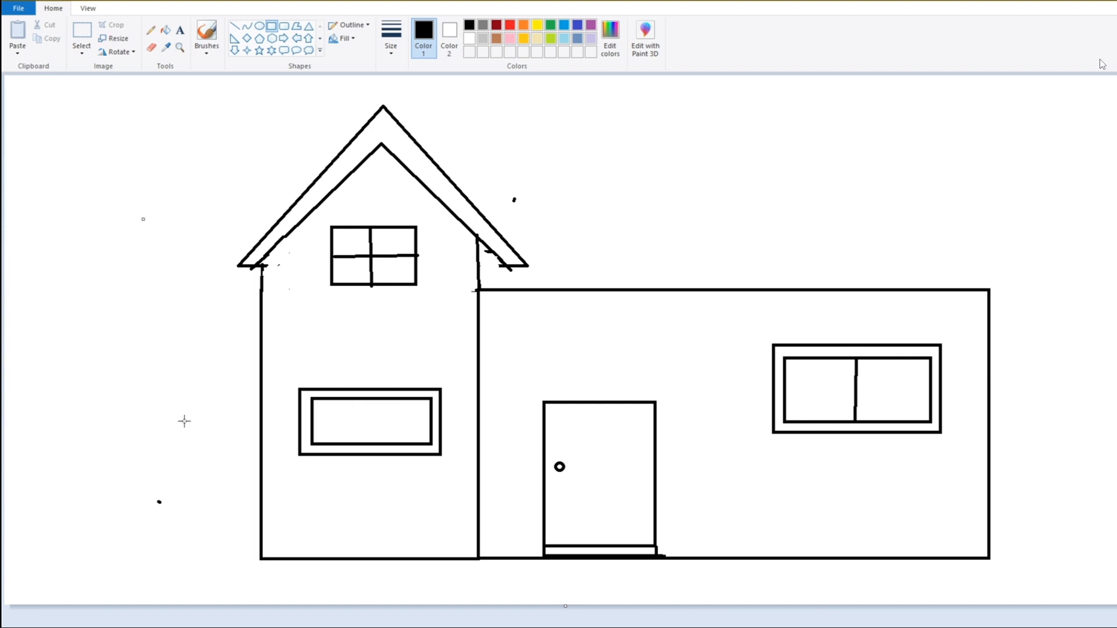
Divide the lower tower window's inner rectangle into three panes with two vertical lines.
click(234, 26)
drag(347, 399, 348, 445)
drag(385, 400, 386, 446)
click(156, 415)
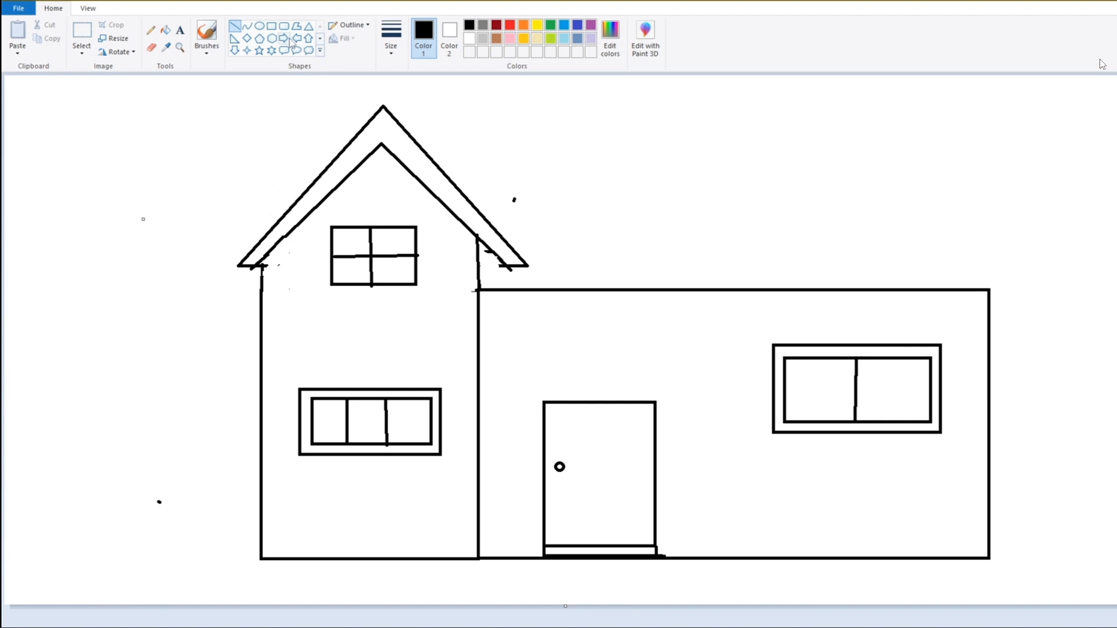
Draw a horizontal ridge line from the tower's roof slope across to just beyond the wide wall's far end.
click(235, 27)
drag(409, 133, 1014, 135)
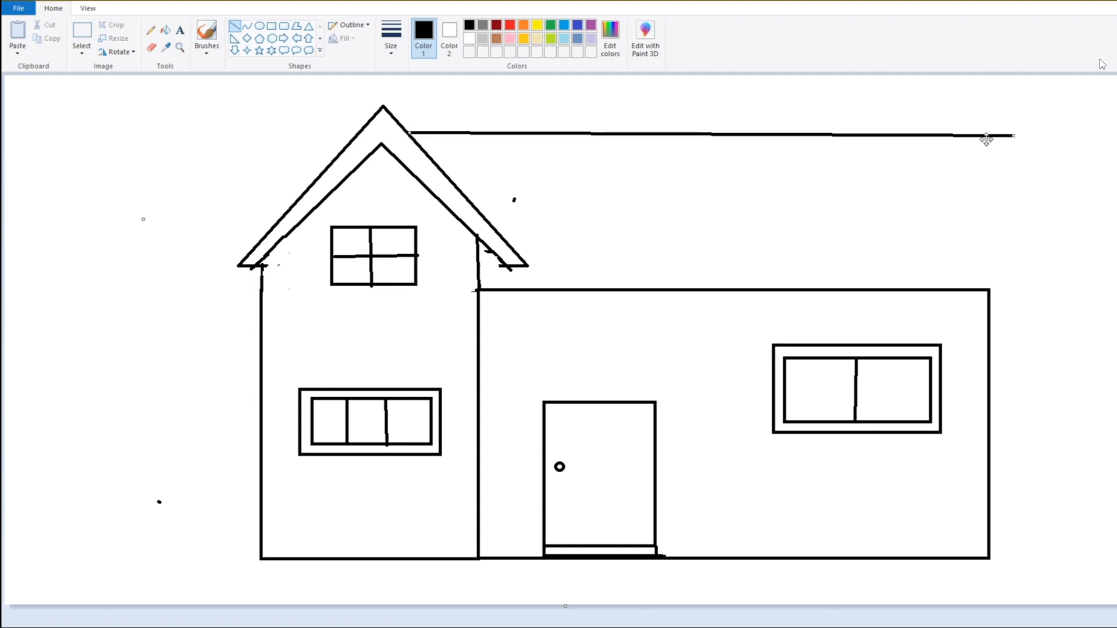
Try to close the far end of the main roof with an overhanging slanted line joined to the ridge.
click(1017, 151)
drag(1016, 149, 1076, 287)
click(1027, 196)
drag(1027, 196, 1017, 195)
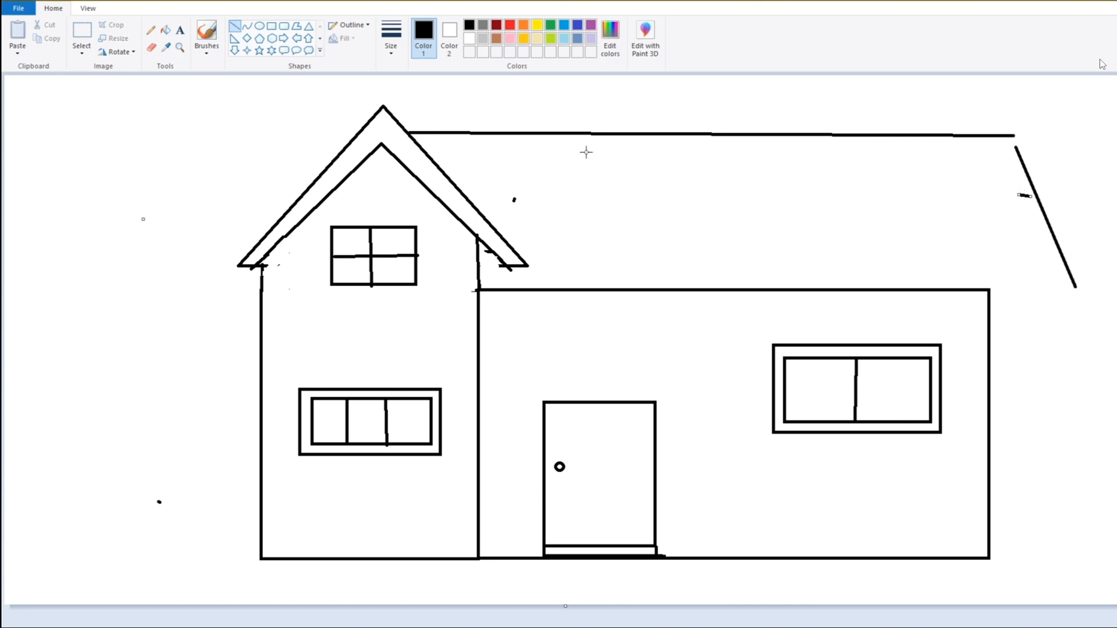
click(151, 48)
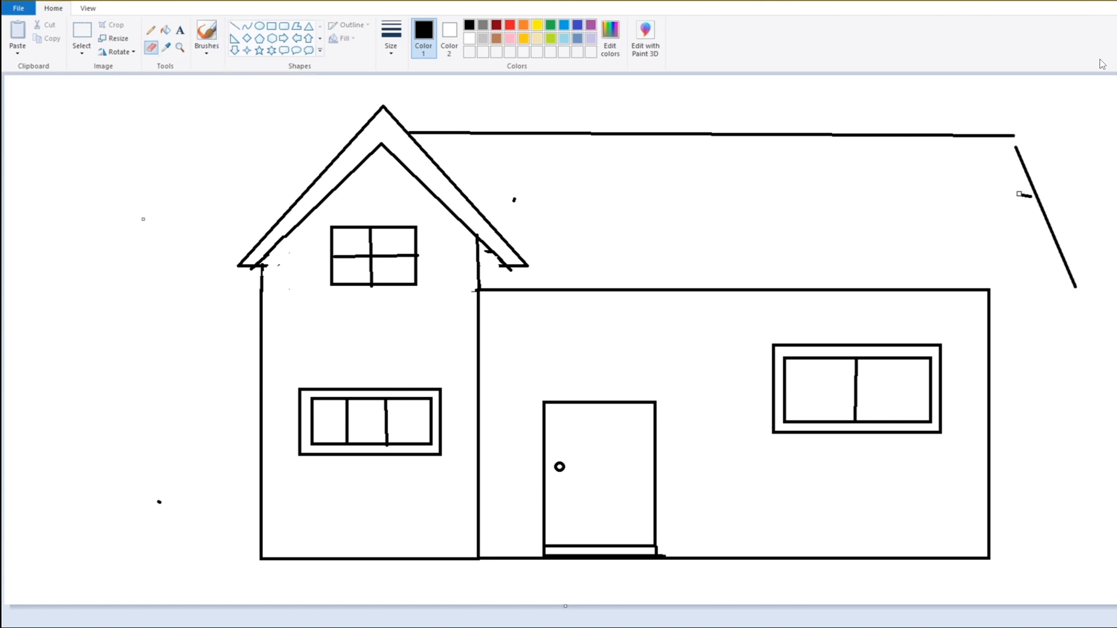
drag(962, 135, 975, 135)
click(235, 27)
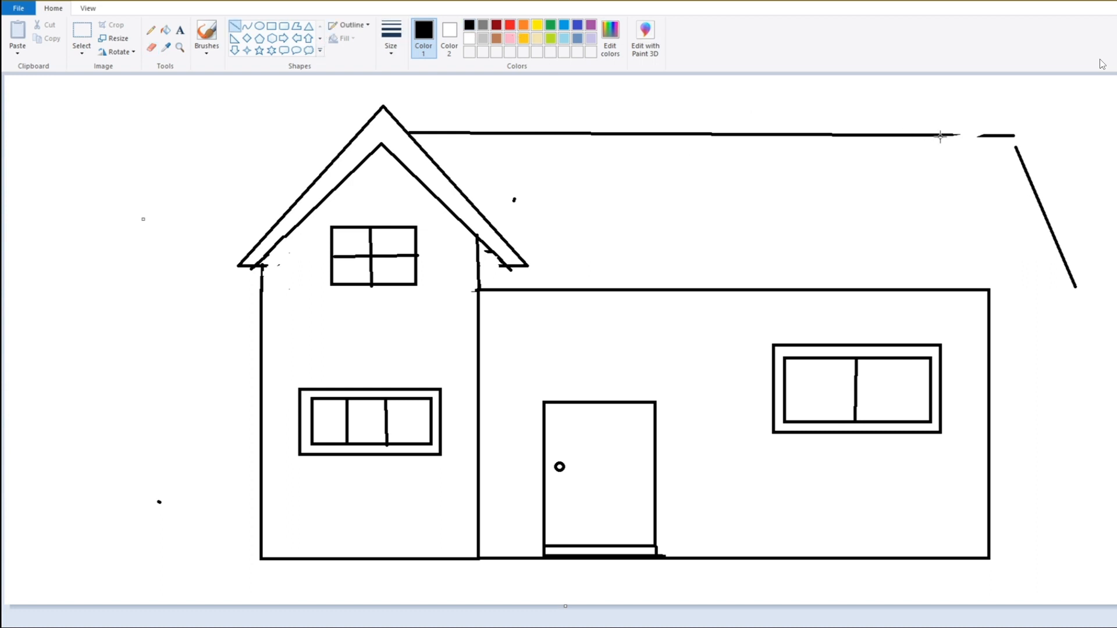
mouse_move(940, 136)
mouse_down()
mouse_move(1012, 135)
mouse_move(1019, 146)
mouse_move(1007, 155)
mouse_move(1017, 153)
mouse_up()
drag(1033, 190, 1022, 194)
Erase the overhanging roof end and draw a slanted line from the shortened ridge to the wide wall's upper corner.
click(151, 47)
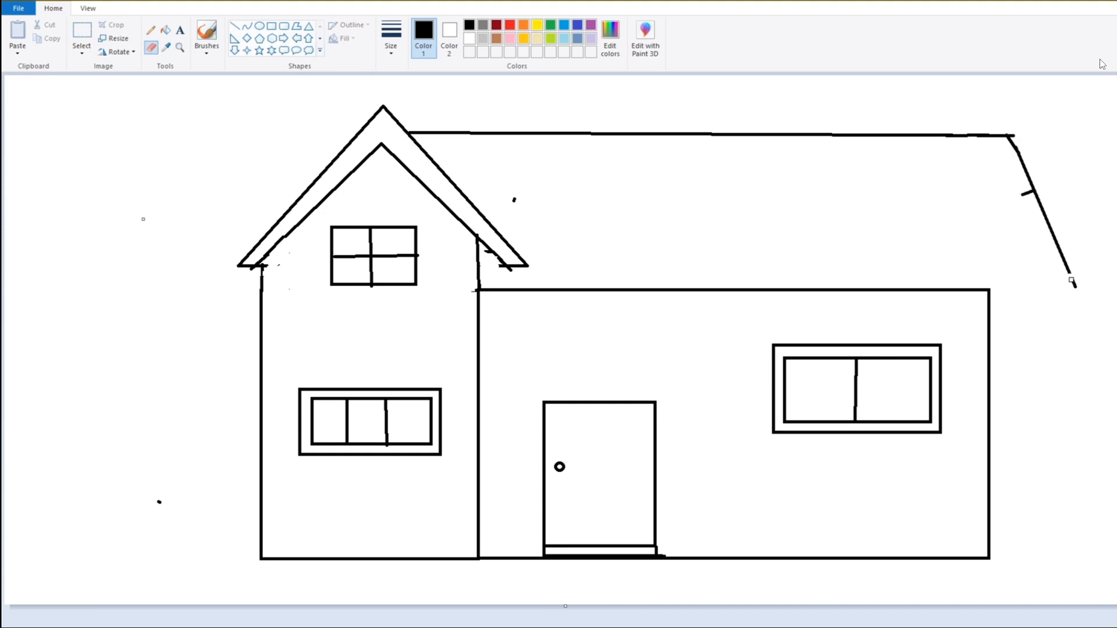
mouse_move(1075, 269)
mouse_down()
mouse_move(1036, 192)
mouse_move(1047, 188)
mouse_move(1046, 241)
mouse_move(1057, 232)
mouse_move(1068, 251)
mouse_move(1008, 184)
mouse_move(1036, 189)
mouse_move(1018, 174)
mouse_move(1030, 183)
mouse_move(1016, 142)
mouse_move(1013, 157)
mouse_move(981, 135)
mouse_up()
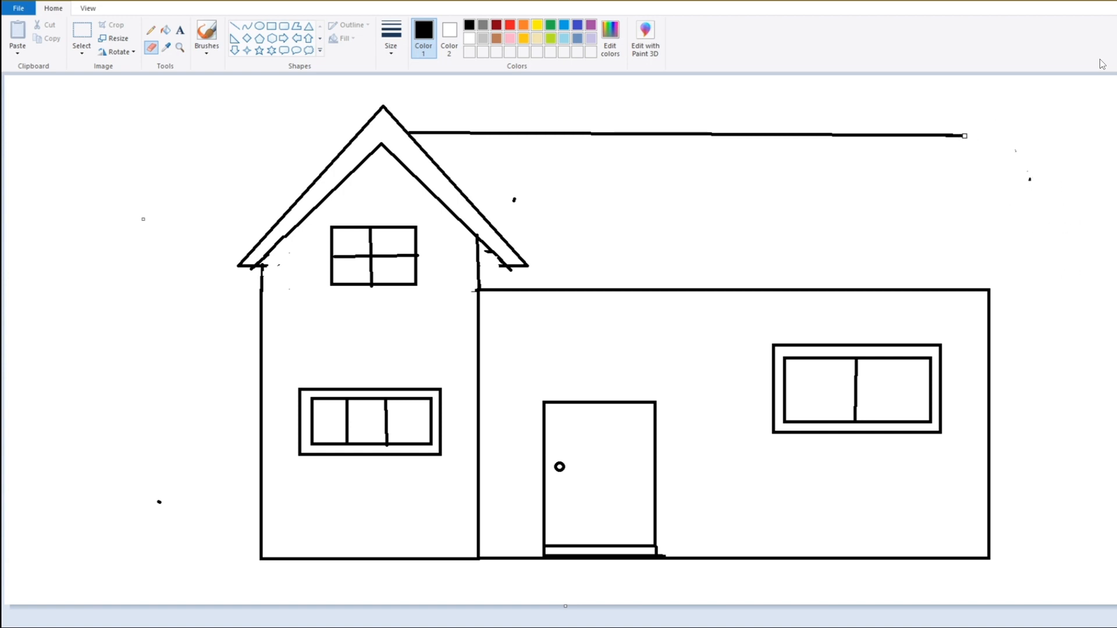
click(234, 26)
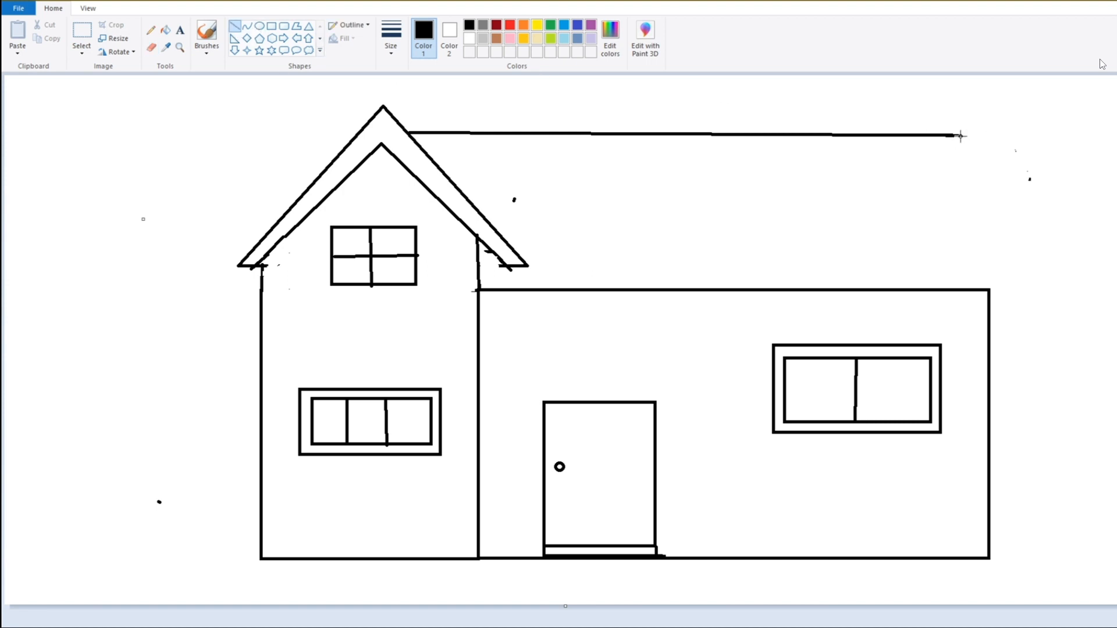
drag(960, 136, 989, 296)
click(1013, 254)
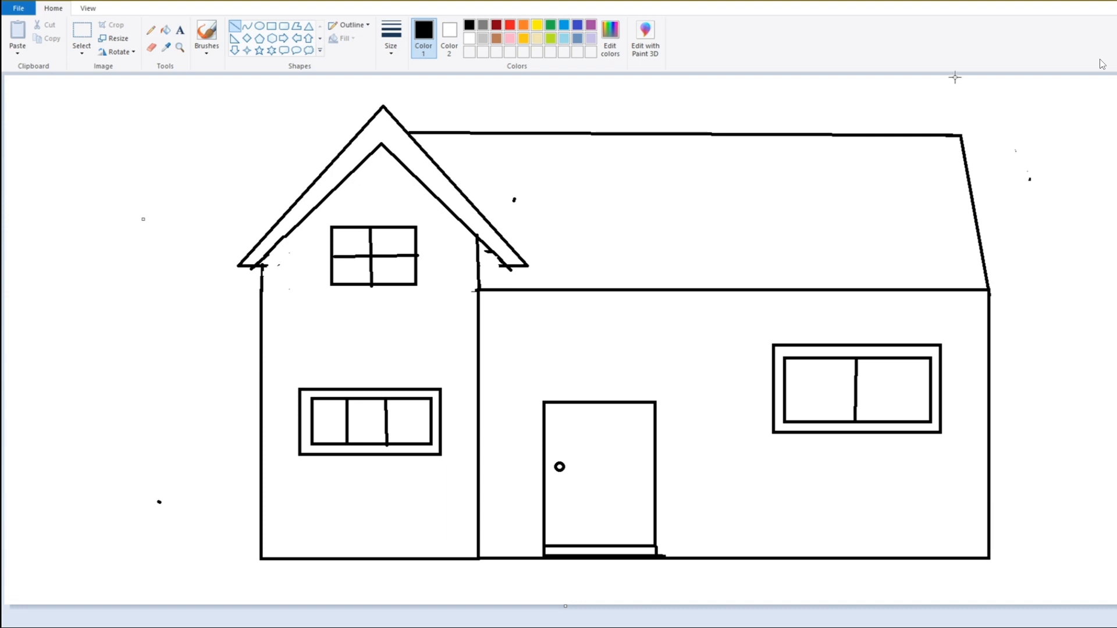
Draw a chimney on the main roof's ridge as a small rectangle topped by a wider, flatter one.
click(271, 25)
drag(790, 134, 854, 111)
click(783, 80)
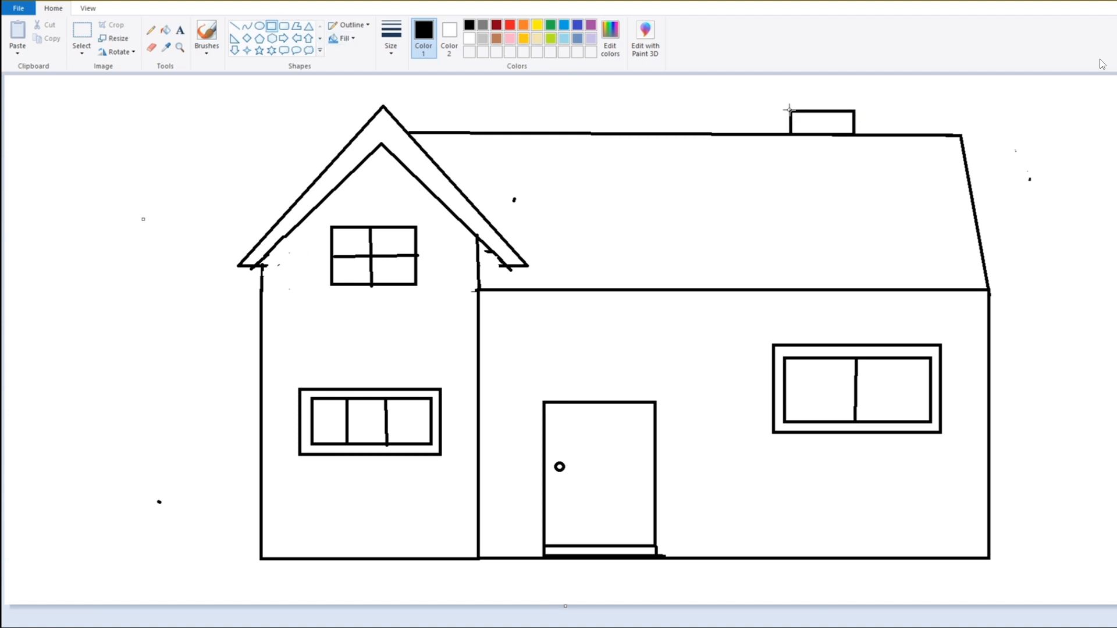
drag(789, 110, 816, 94)
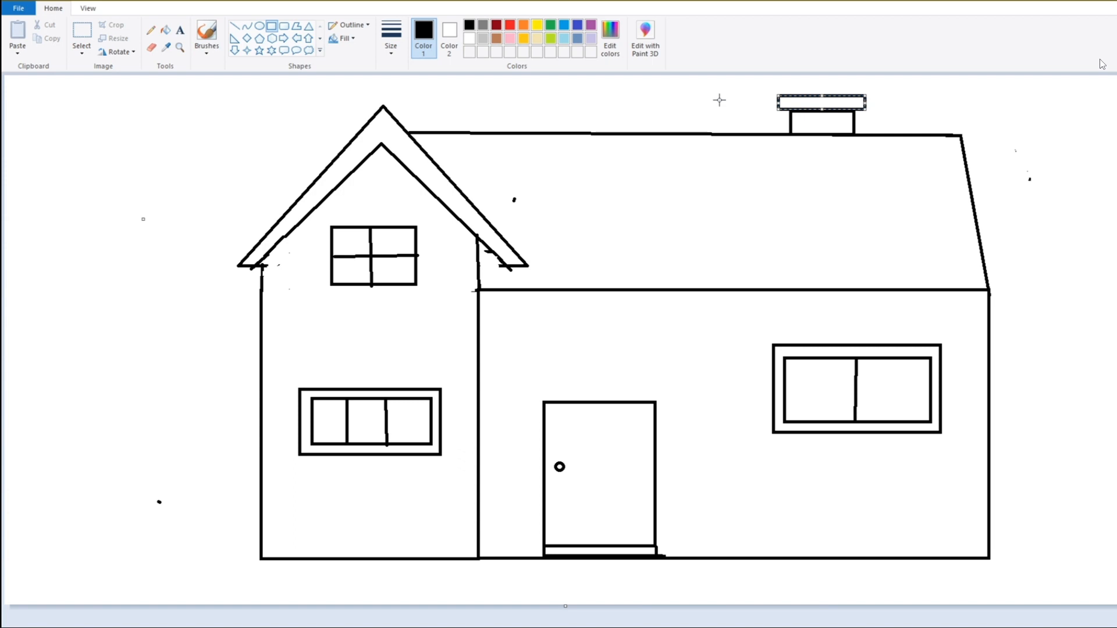
click(668, 103)
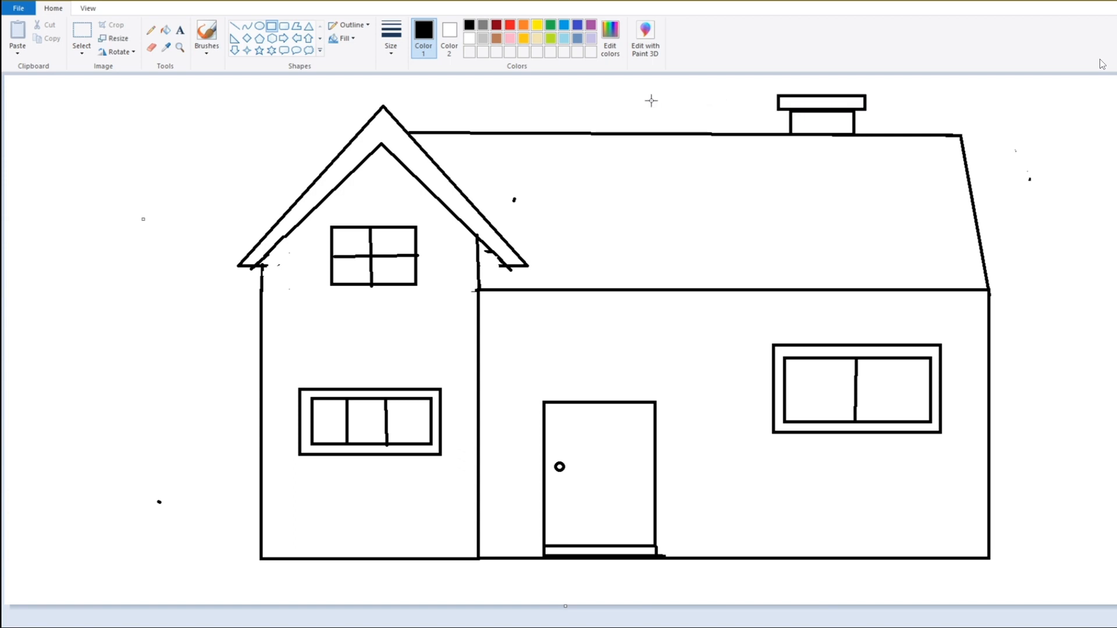
Save red (237, 28, 36) as a custom color and fill the main roof and the tower's gable roof with it.
click(510, 25)
click(610, 38)
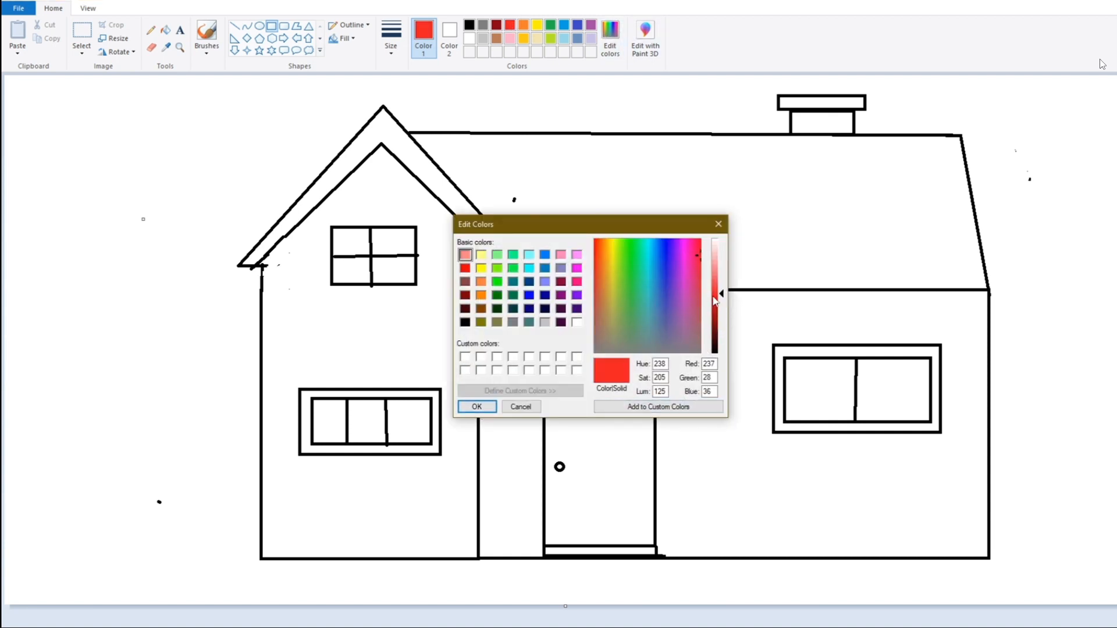
click(656, 407)
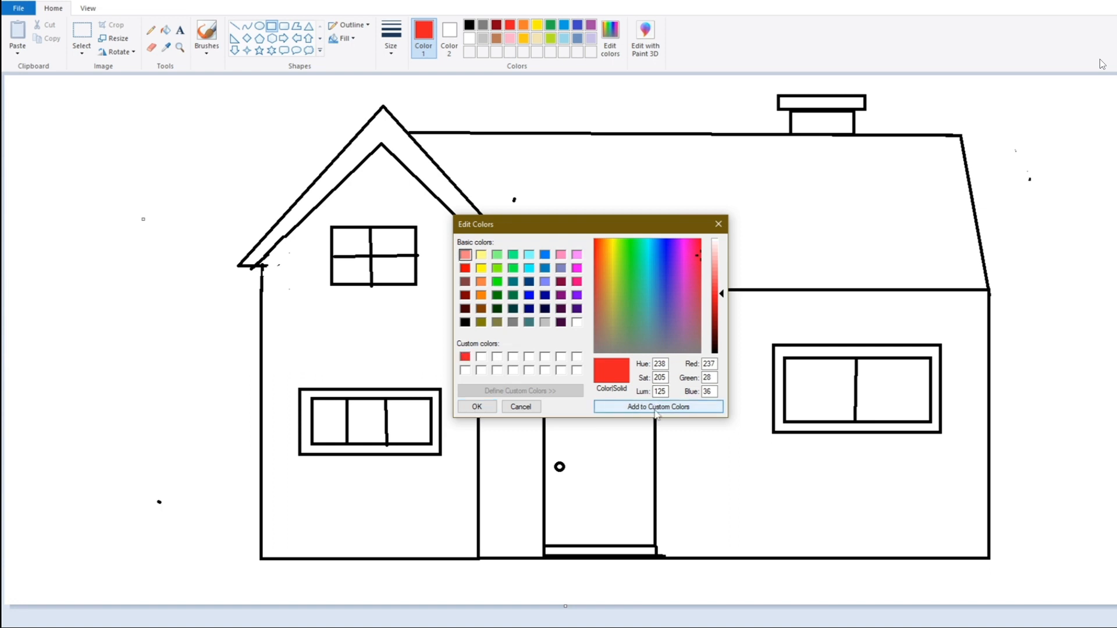
click(476, 407)
click(165, 30)
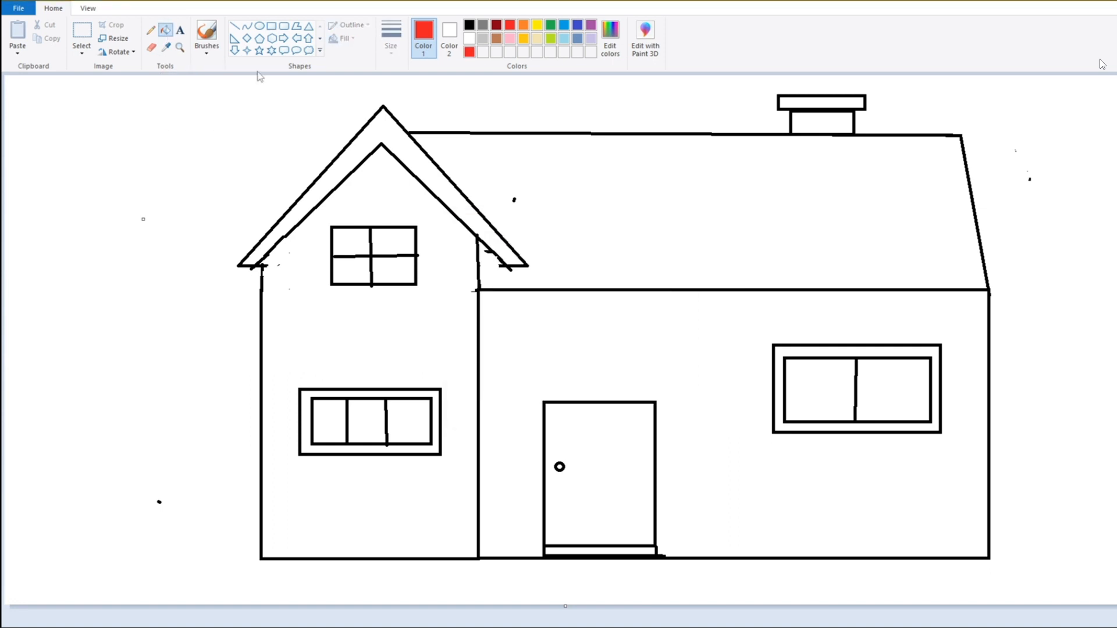
click(604, 240)
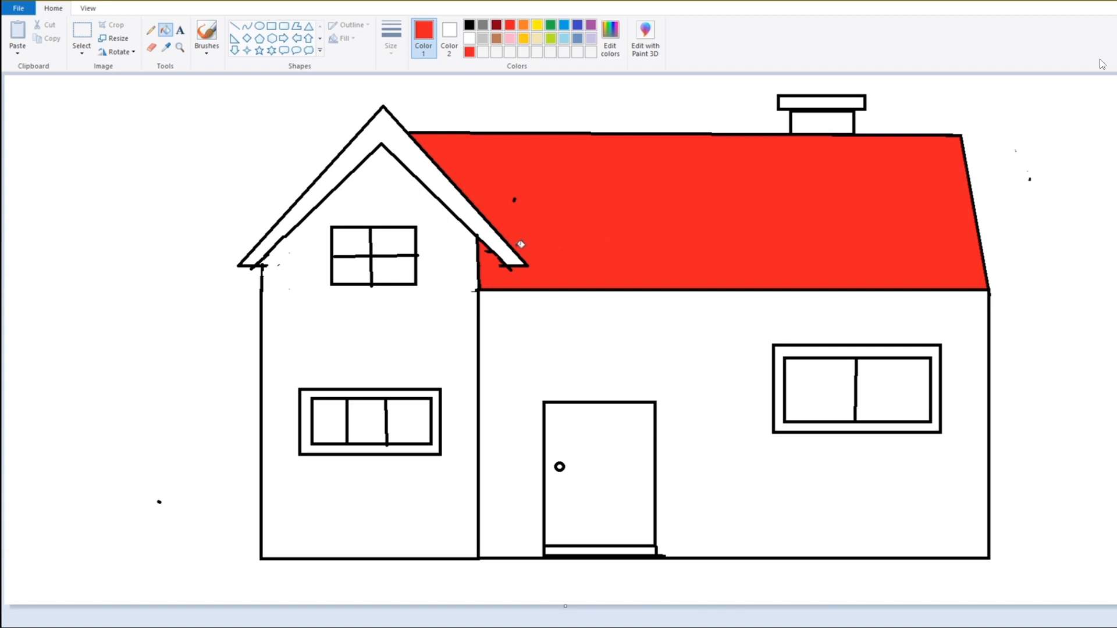
click(499, 242)
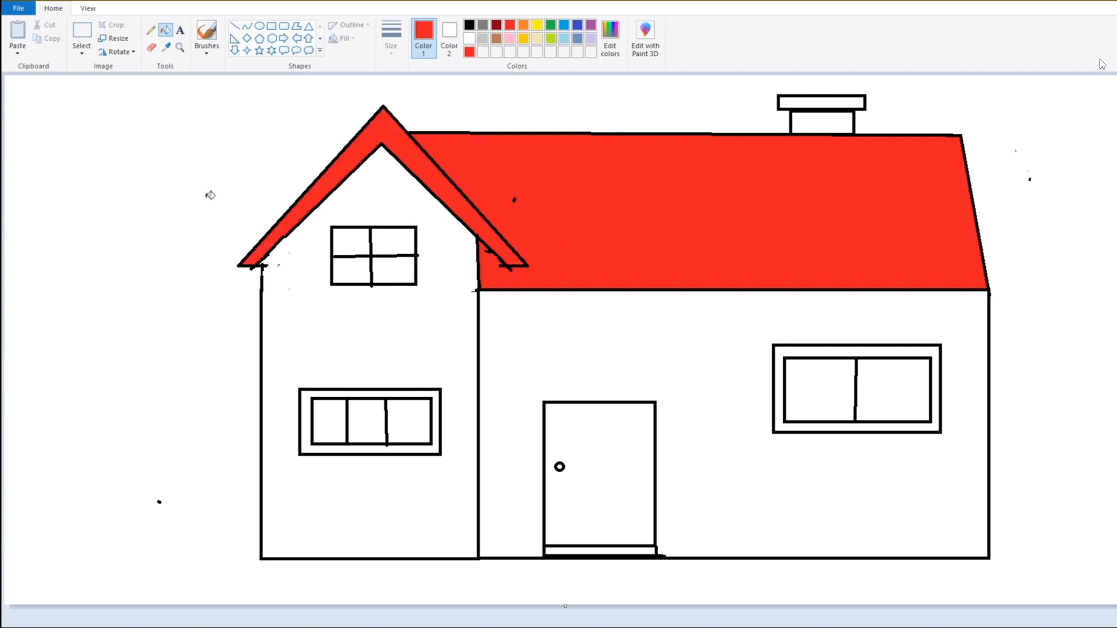
Save light blue (153, 217, 234) as a custom color and fill the gable window's four panes with it.
click(562, 39)
click(610, 36)
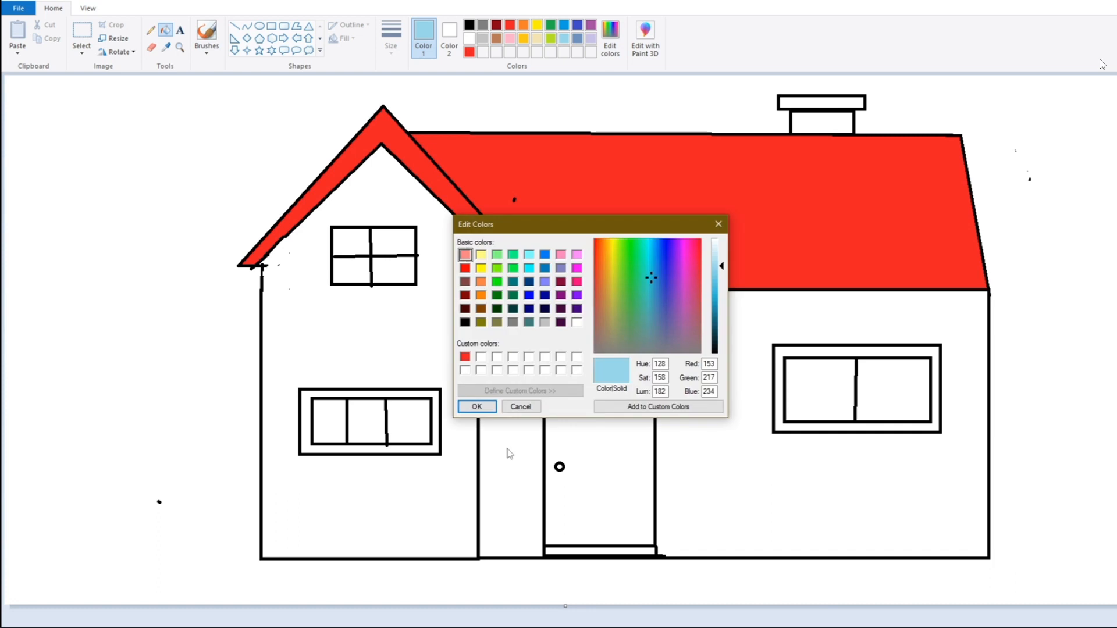
click(476, 406)
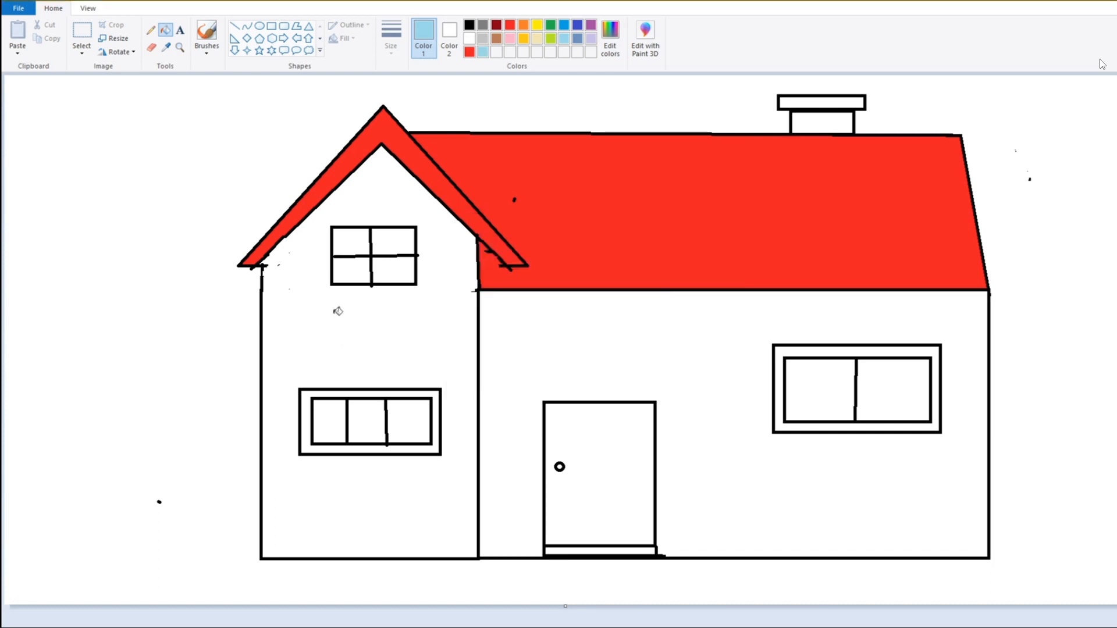
click(358, 243)
click(388, 239)
click(361, 269)
click(384, 268)
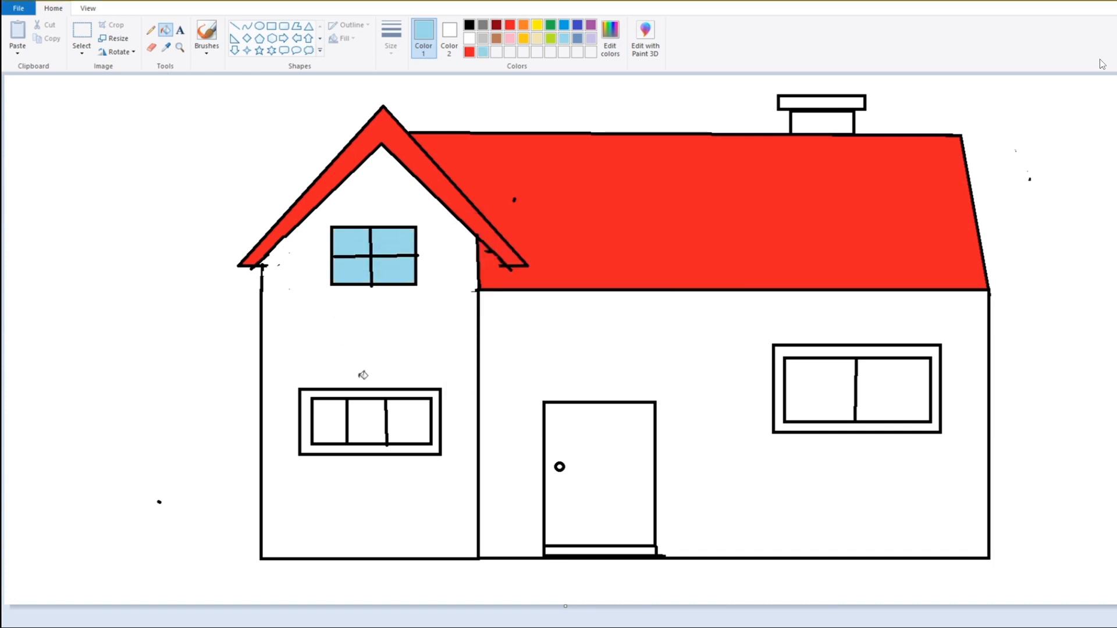
Fill the three panes of the lower tower window and both panes of the wide wall's window light blue.
click(339, 423)
click(365, 420)
click(413, 420)
click(824, 385)
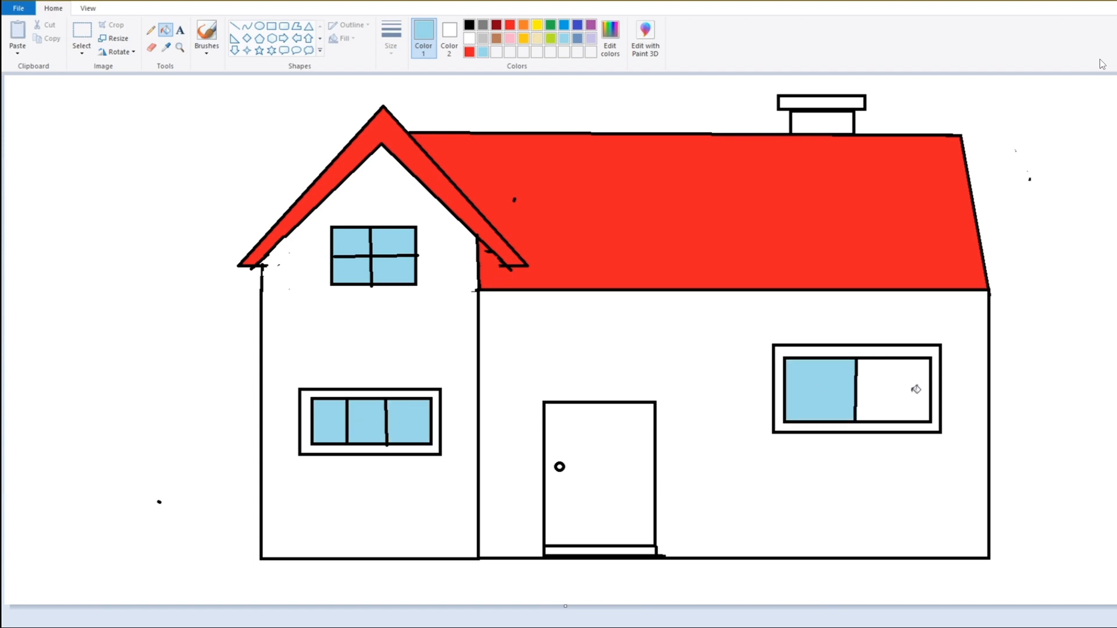
click(915, 389)
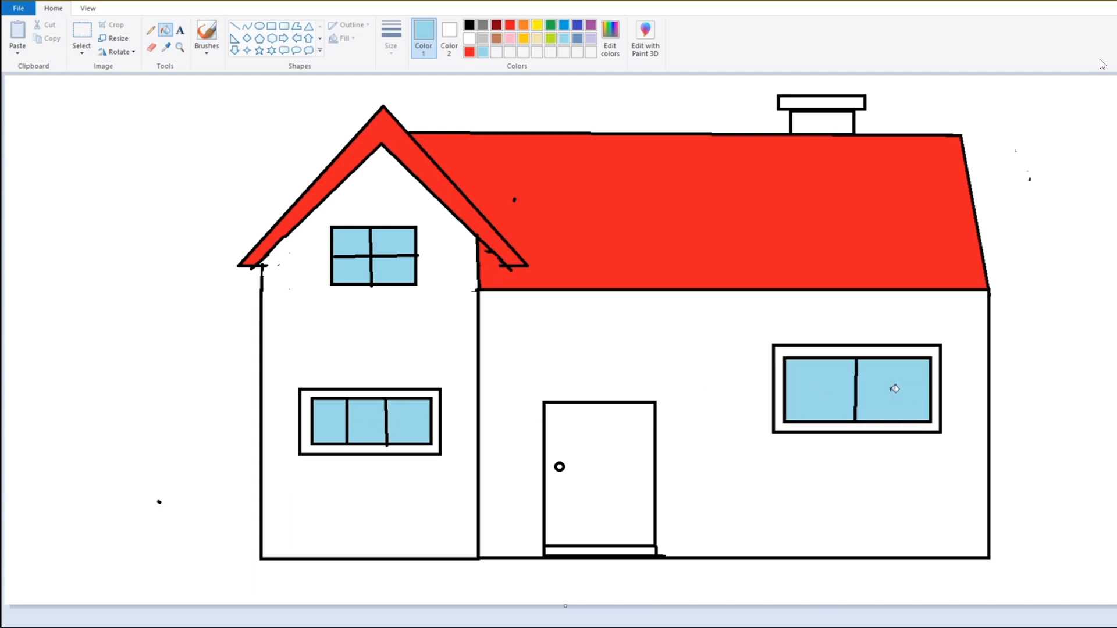
Save brown (185, 122, 87) as a custom color and fill the door and both chimney parts with it.
click(496, 39)
click(610, 35)
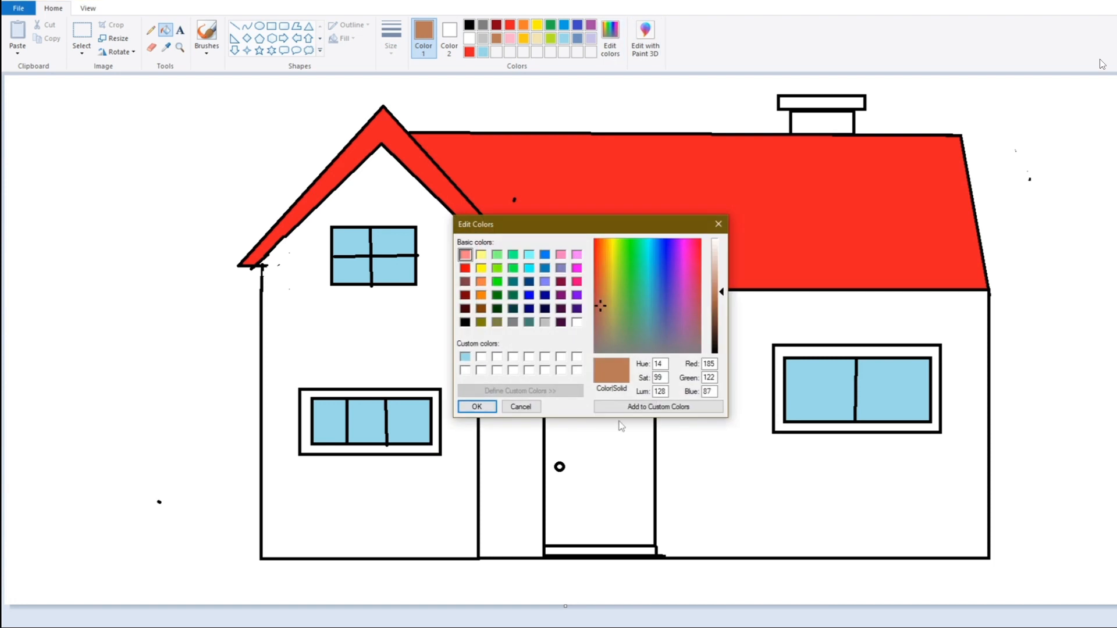
click(653, 407)
click(468, 406)
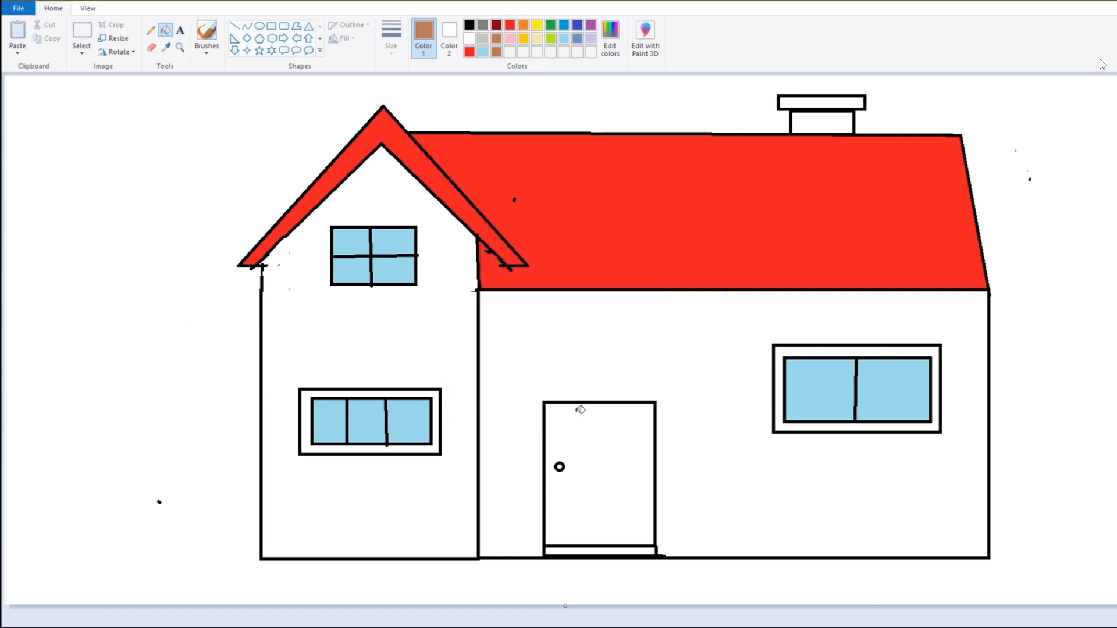
click(602, 455)
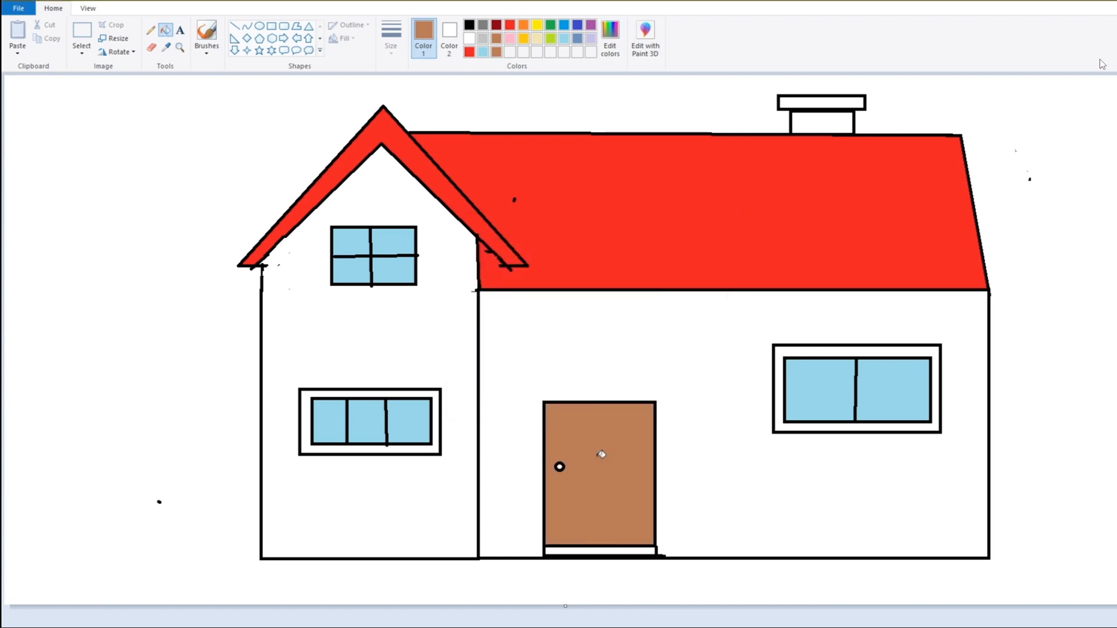
click(808, 127)
click(808, 102)
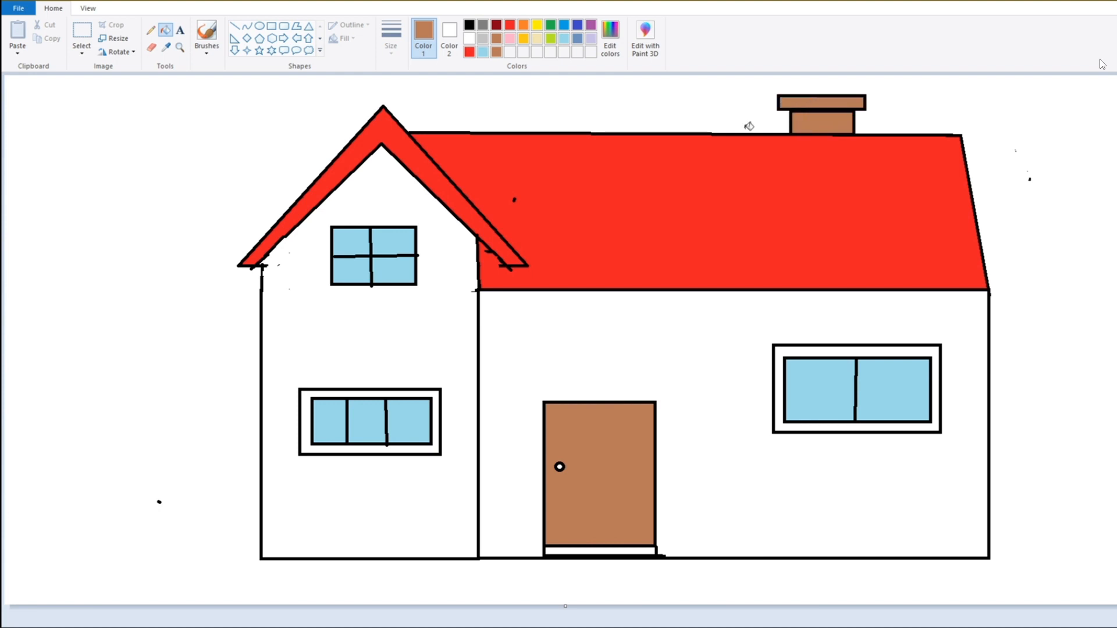
Save pale yellow as a custom color and fill the tower wall and the wide wall with it.
click(535, 39)
click(610, 35)
click(482, 409)
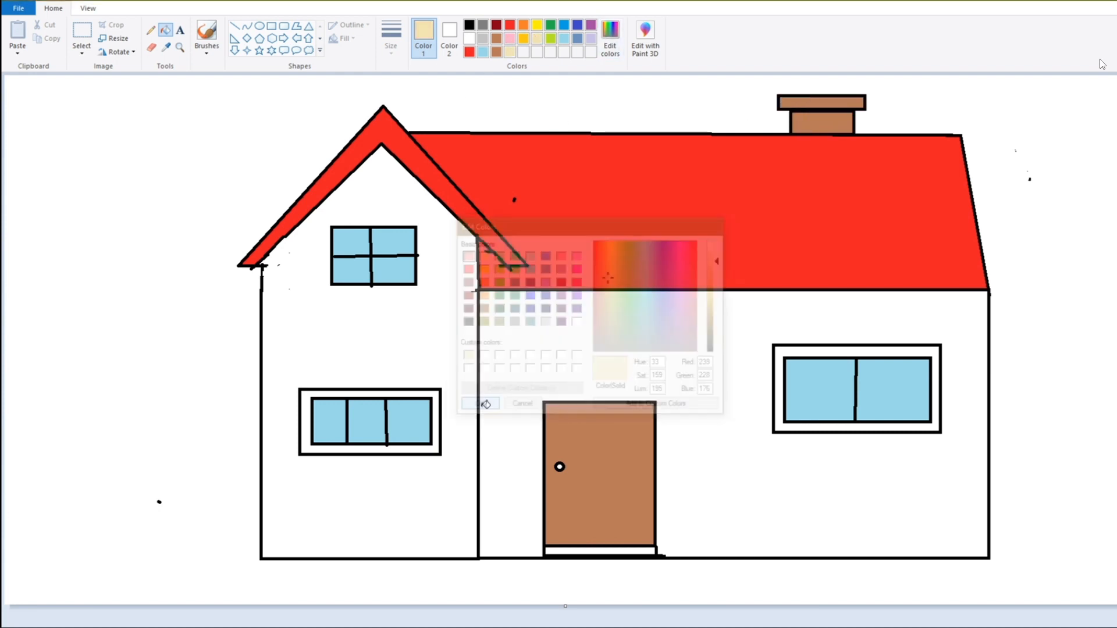
click(367, 305)
click(557, 332)
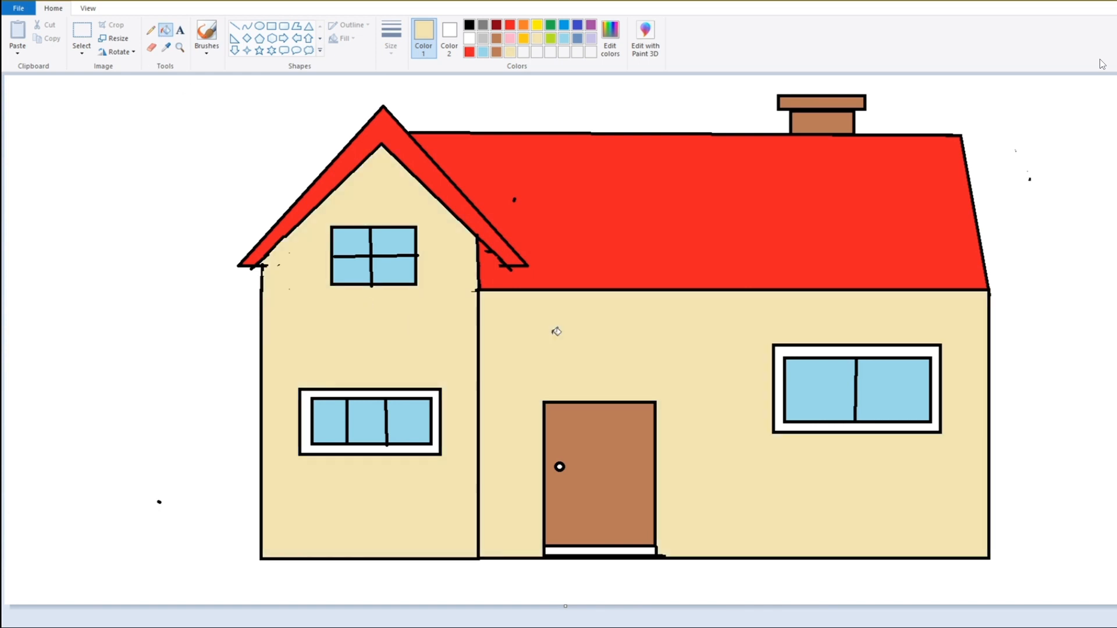